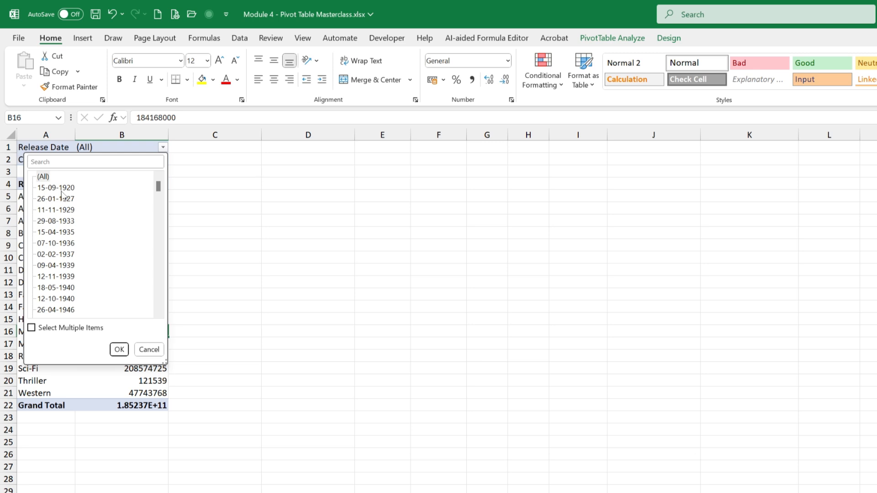
Step: Filter the Release Date report filter to multiple dates: 15-09-1920, 26-01-1927 and 11-11-1929
left_click(62, 192)
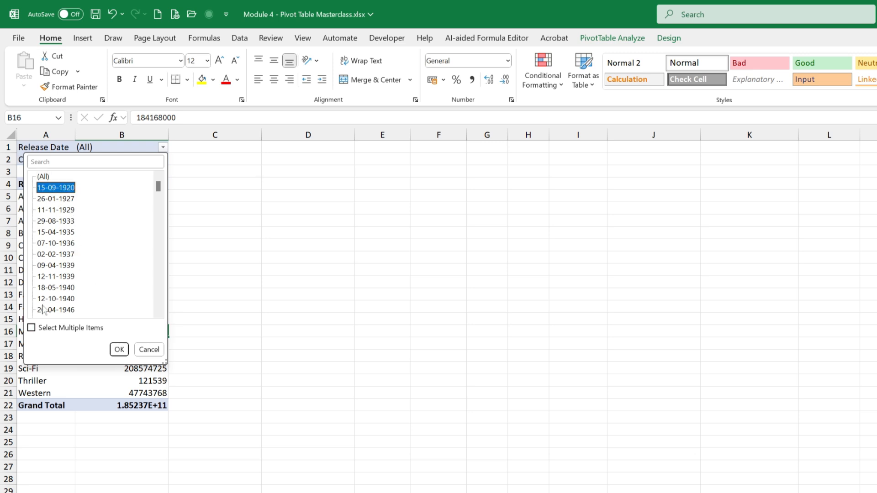
left_click(32, 328)
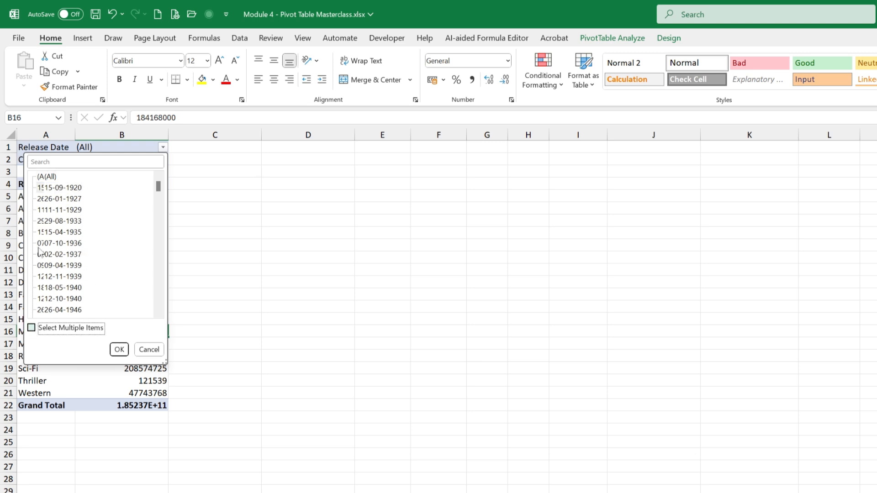
left_click(68, 189)
left_click(68, 199)
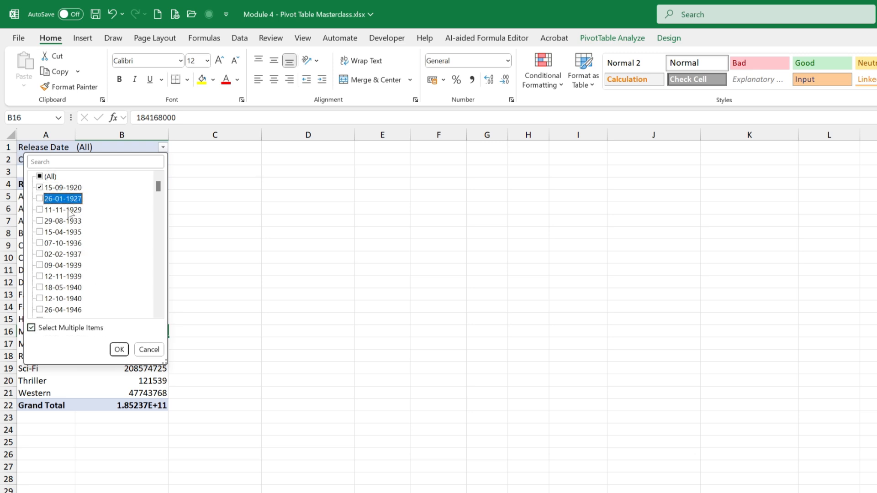
left_click(39, 213)
left_click(116, 348)
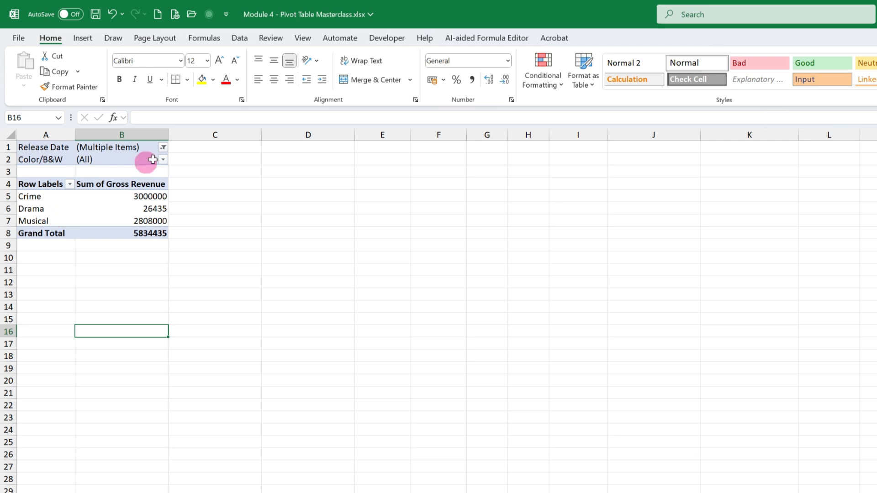
Step: Reset the Release Date report filter to include all dates
left_click(163, 147)
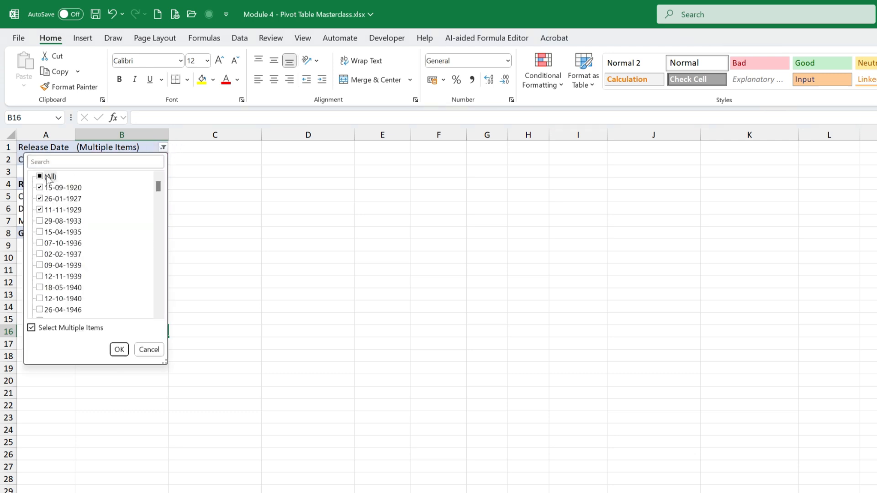
left_click(118, 350)
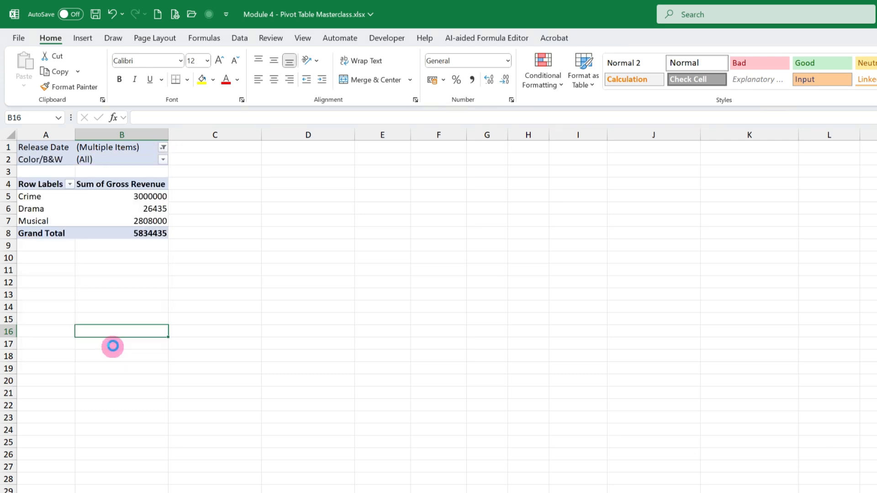
Step: Filter the pivot table's Color/B&W report filter to include only Color
left_click(163, 159)
left_click(40, 189)
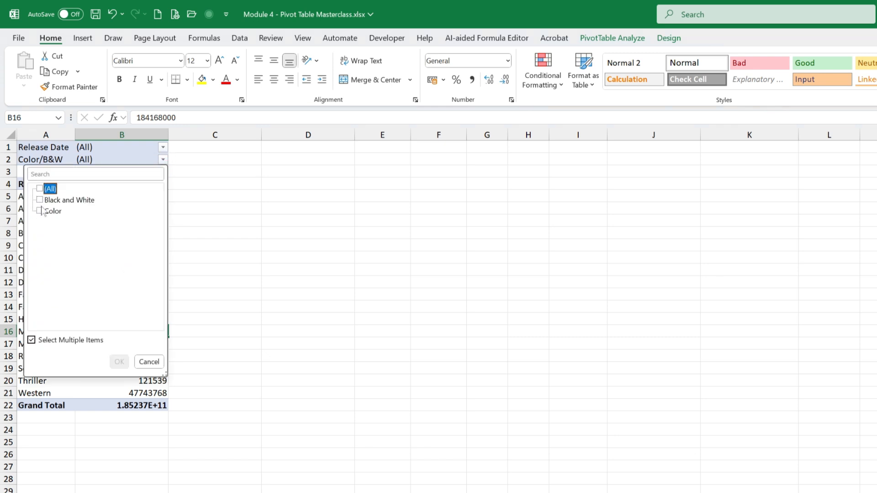
left_click(40, 212)
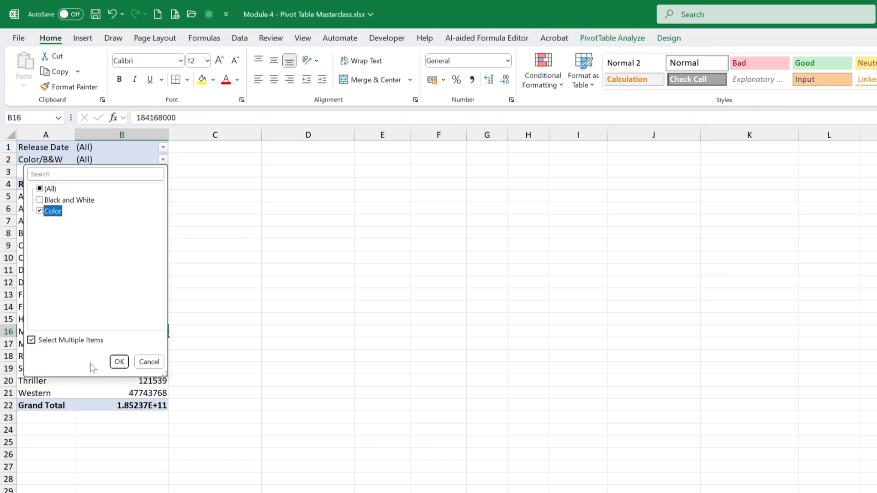
left_click(117, 363)
mouse_move(115, 364)
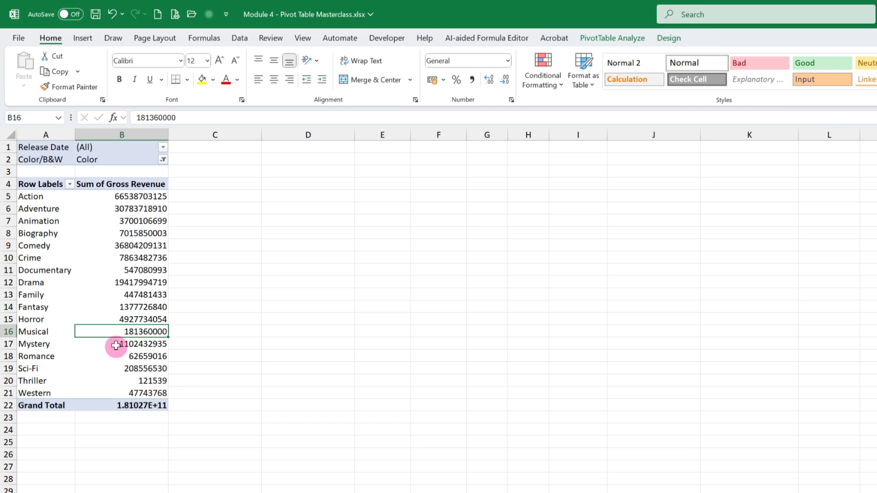
mouse_move(116, 344)
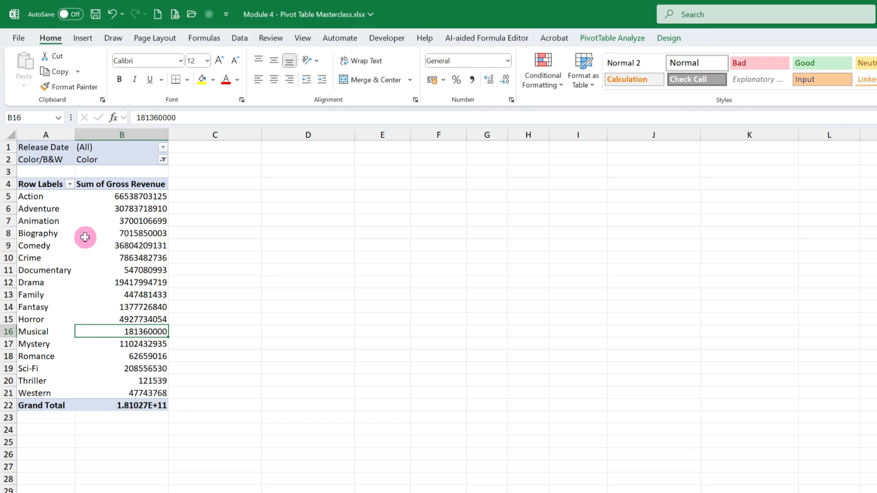
mouse_move(85, 237)
left_click(70, 185)
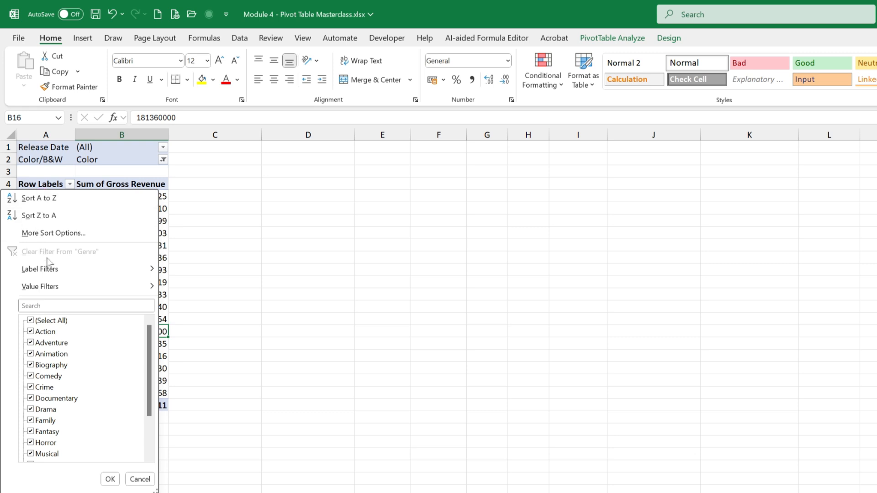
mouse_move(50, 270)
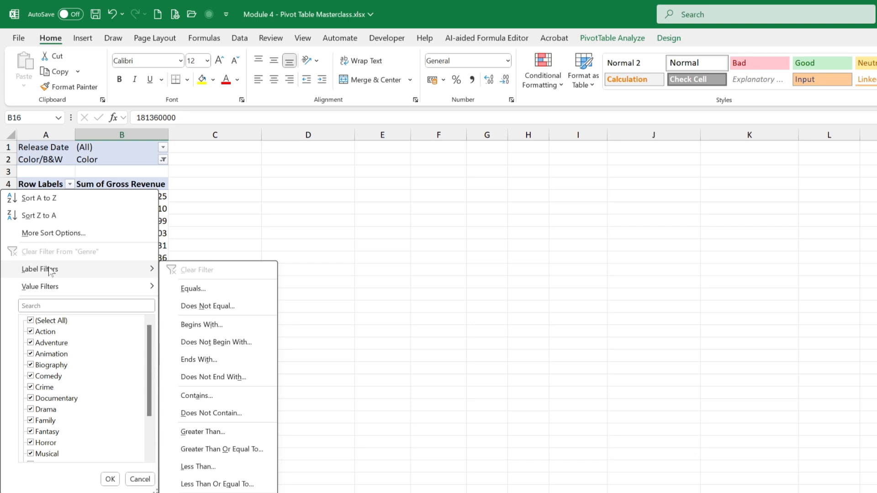
left_click(163, 159)
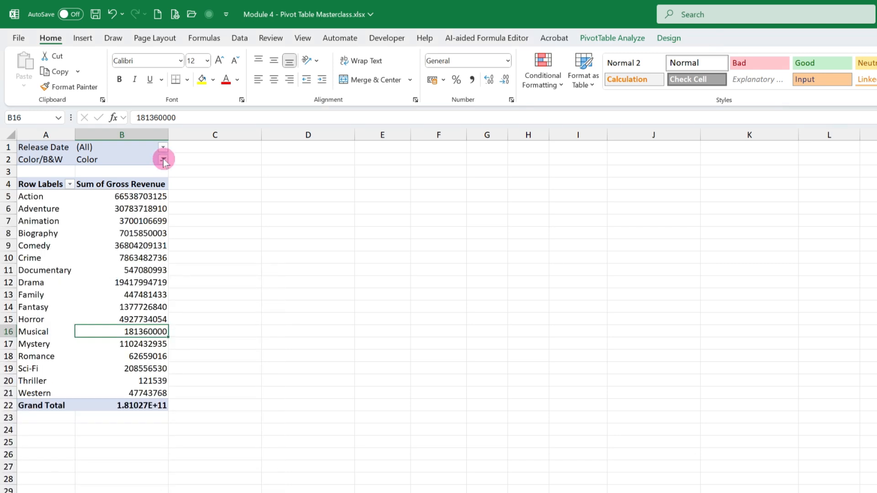
Step: Reset the Color/B&W report filter to include all items
left_click(163, 159)
left_click(40, 190)
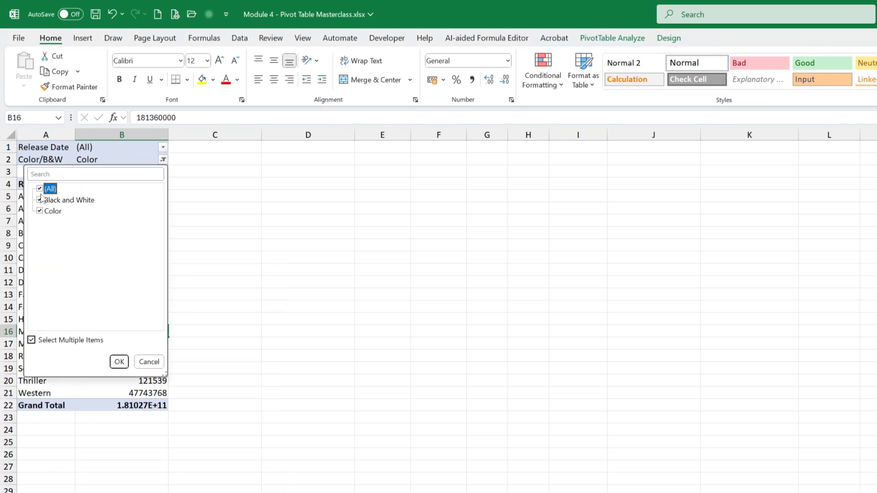
left_click(119, 362)
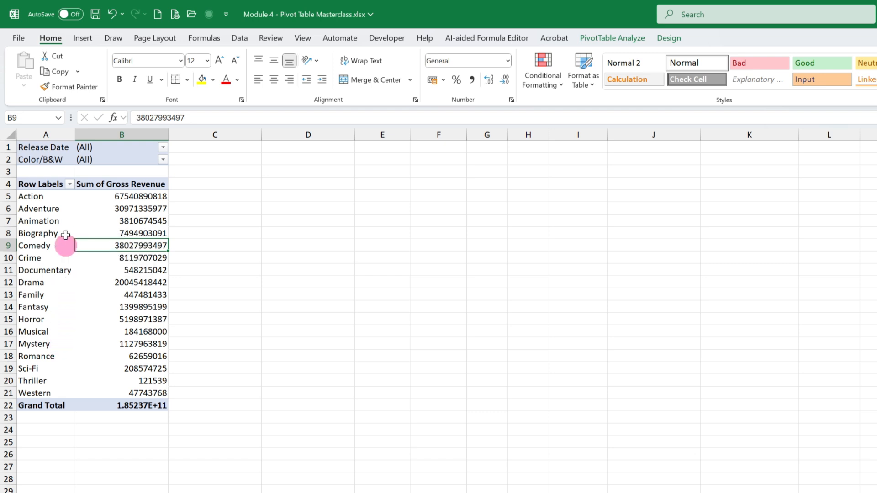
Step: Apply a label filter to the Genre row labels so only genres beginning with A are shown
left_click(69, 183)
mouse_move(58, 268)
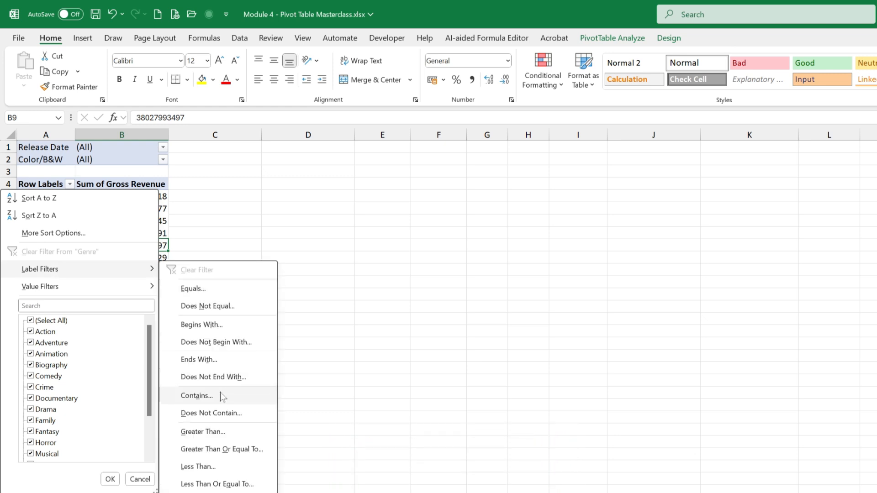
left_click(218, 327)
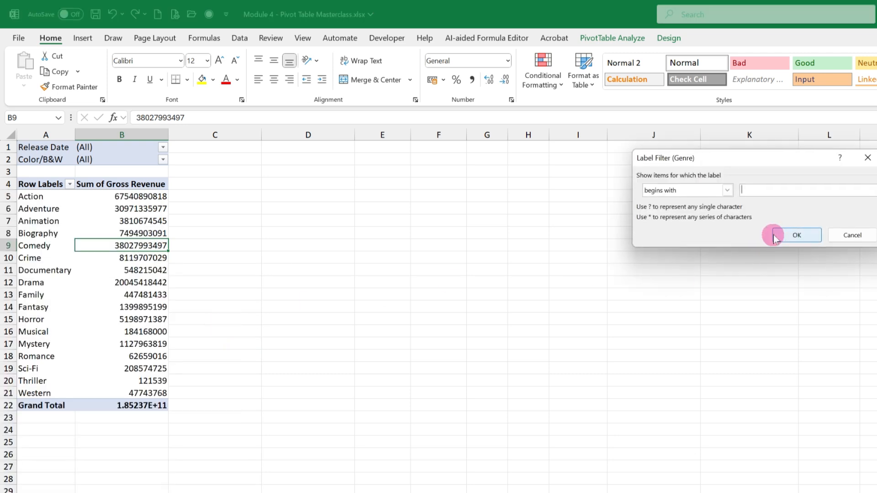
type("A")
left_click(790, 236)
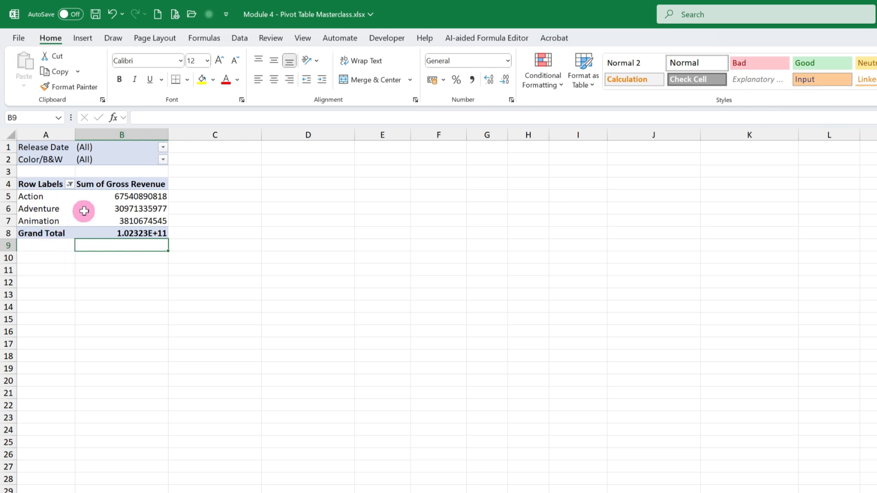
mouse_move(138, 224)
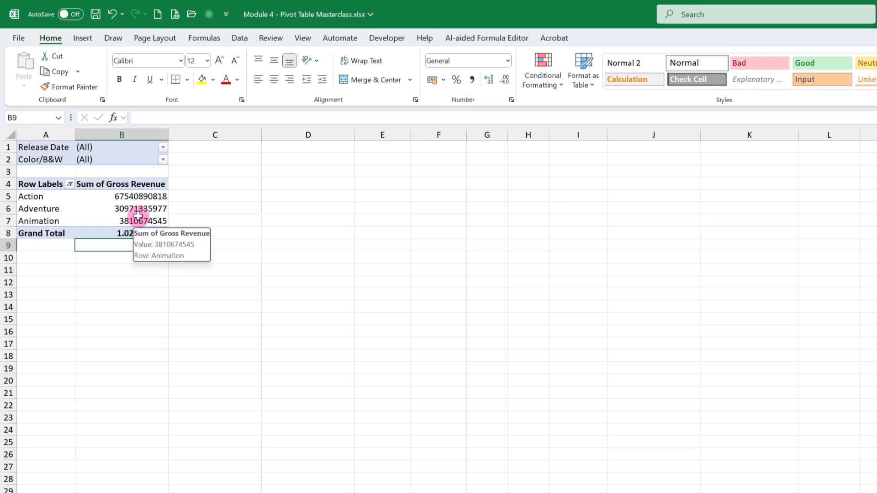
mouse_move(58, 209)
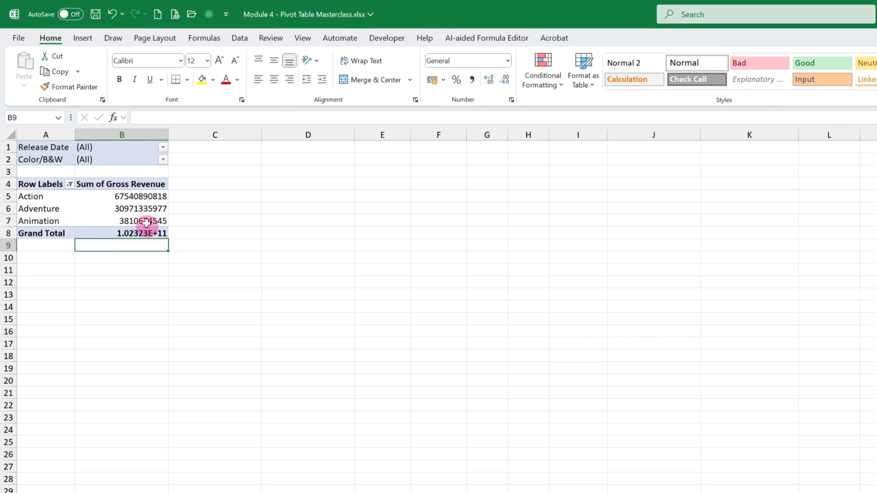
left_click(69, 181)
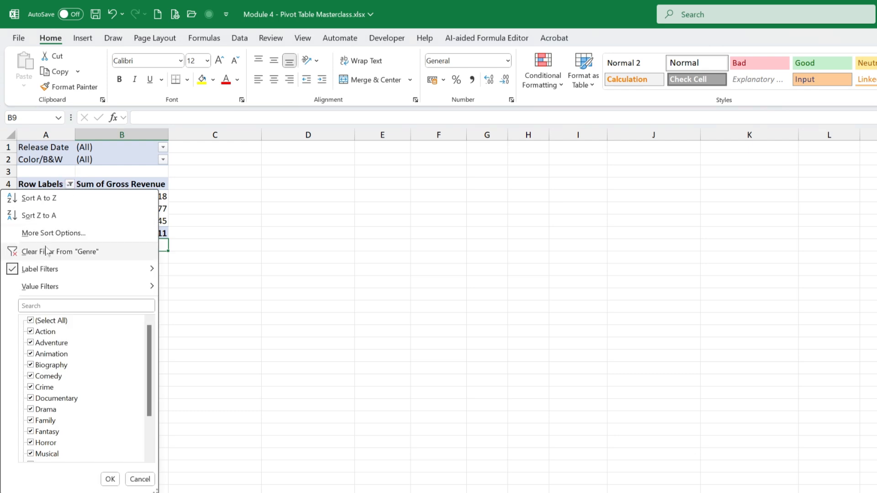
mouse_move(62, 290)
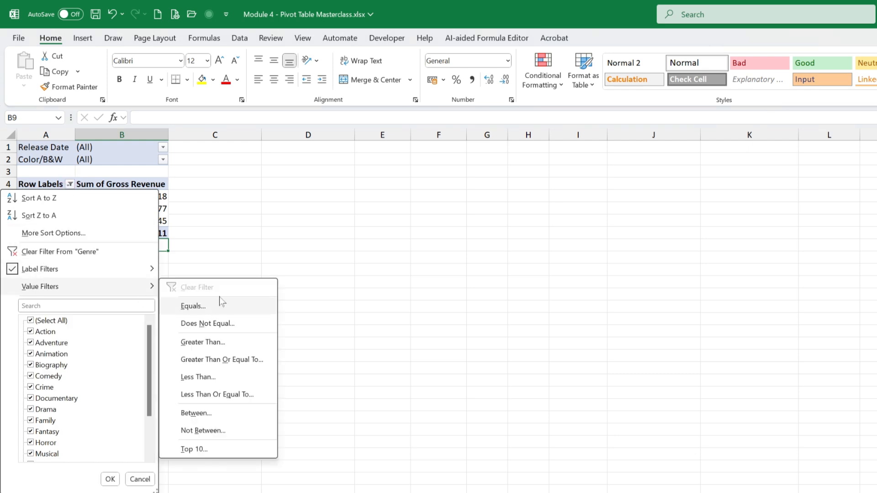
left_click(162, 208)
left_click(134, 219)
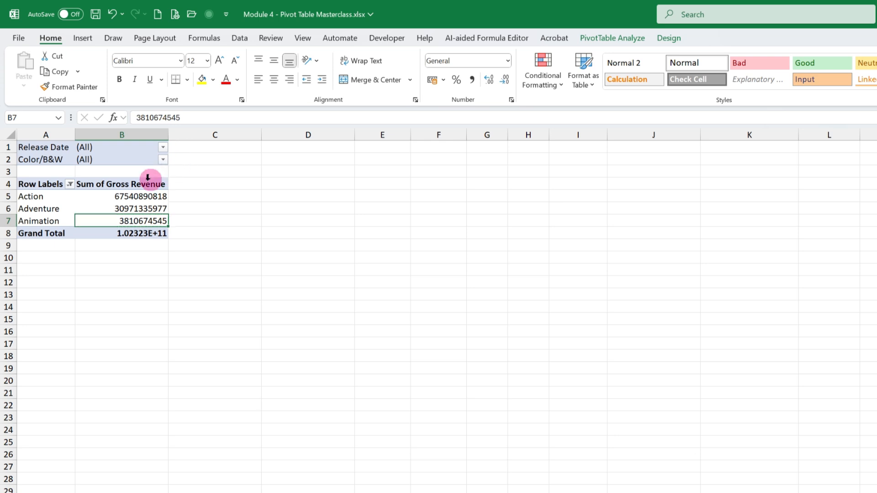
left_click(70, 184)
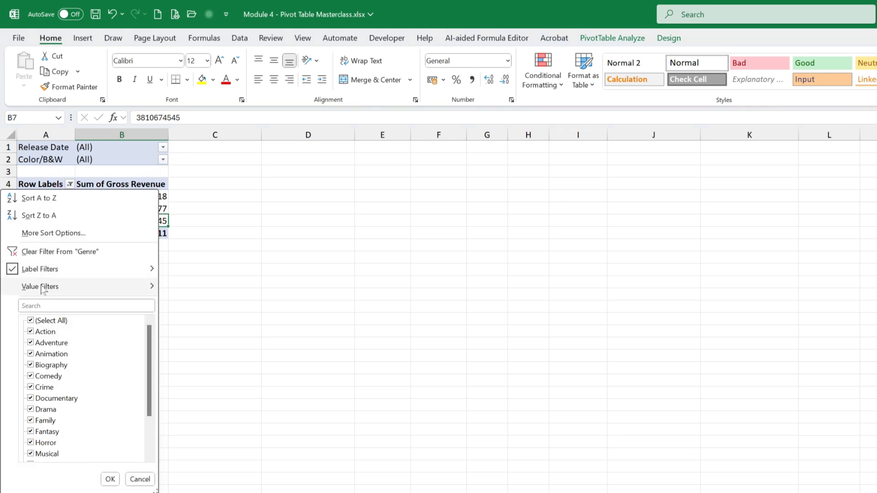
mouse_move(40, 286)
left_click(211, 343)
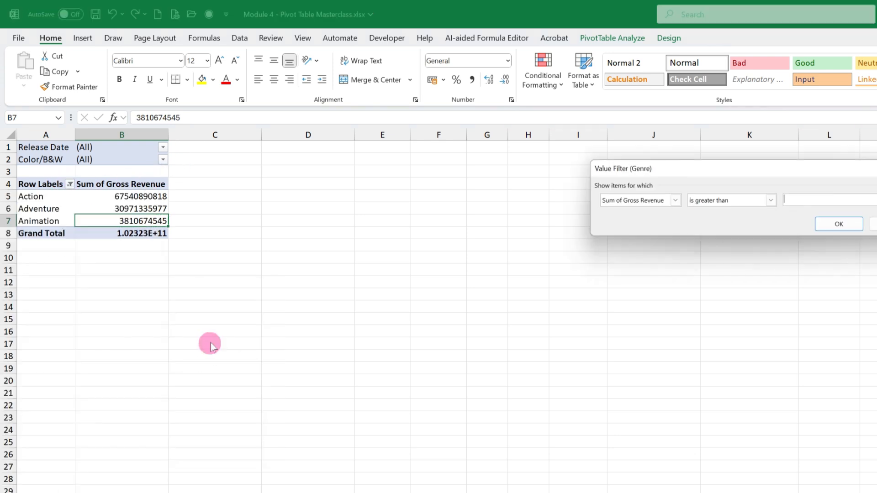
left_click(840, 224)
type("381067454")
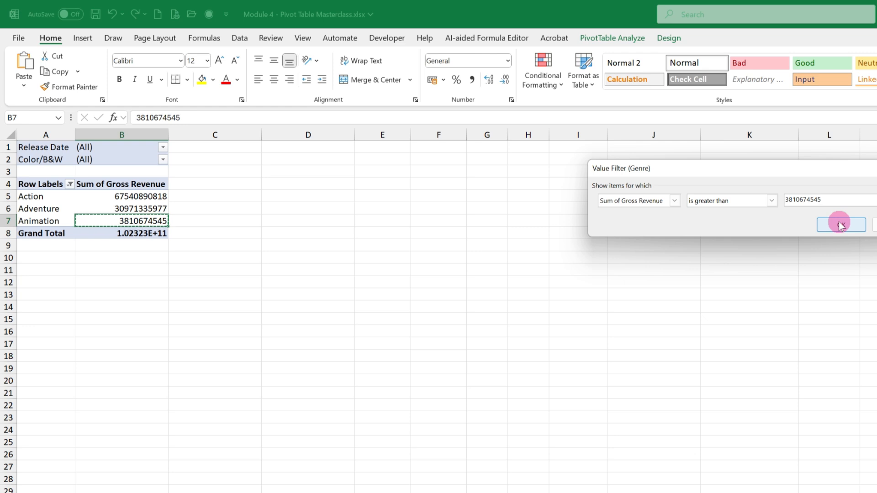
type("6")
left_click_drag(645, 172, 304, 177)
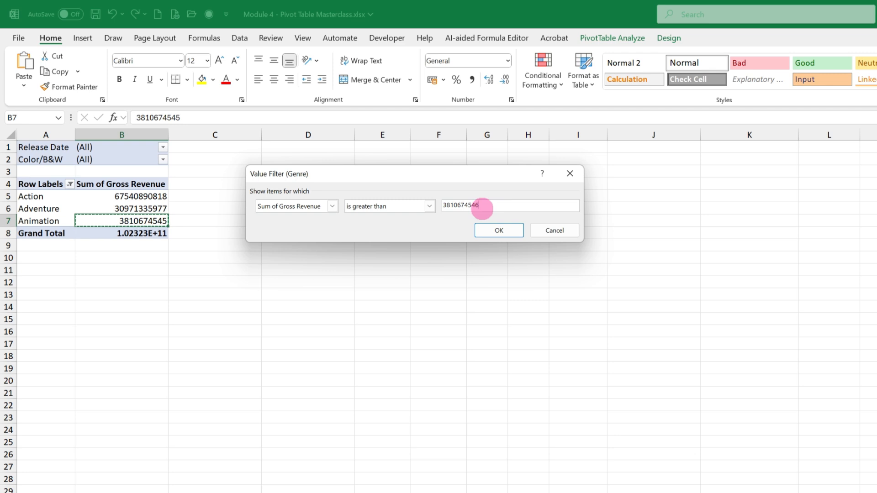
left_click(492, 234)
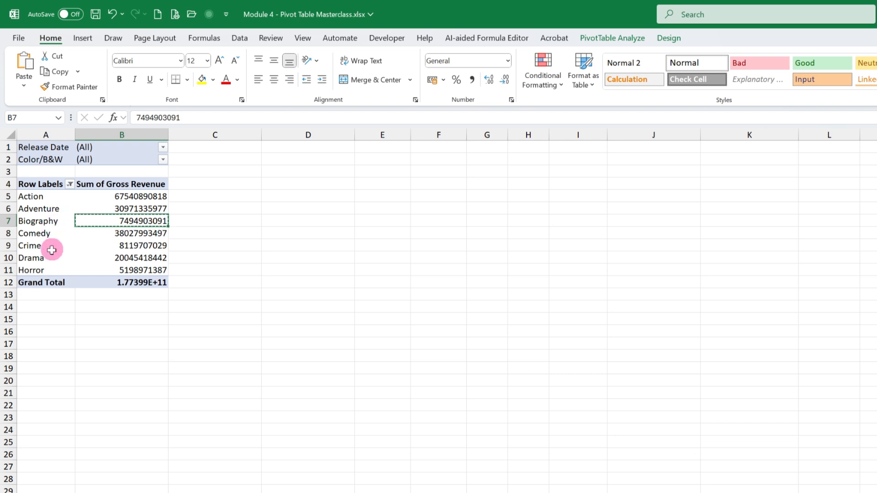
Step: Replace the Genre value filter with a label filter for labels that begin with A
left_click(69, 185)
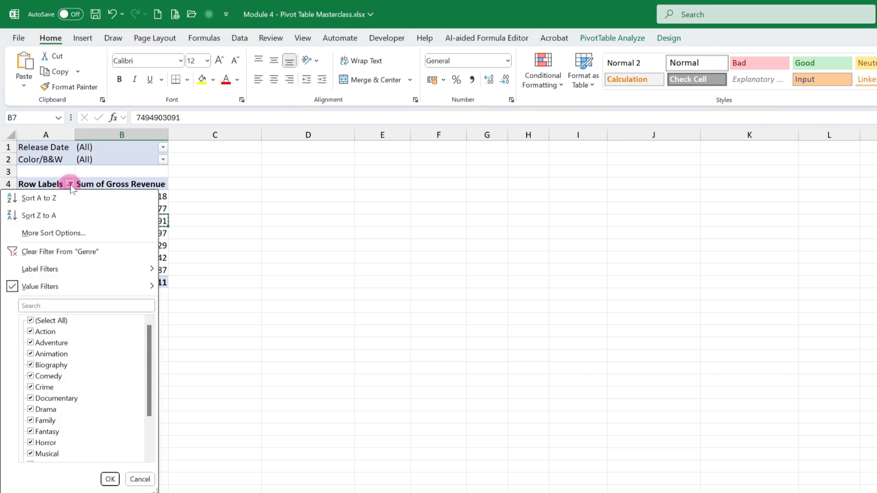
mouse_move(55, 272)
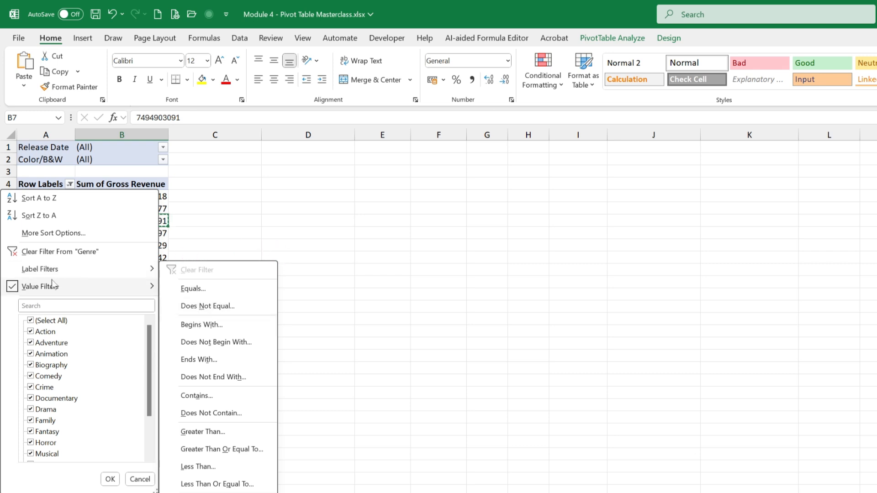
mouse_move(11, 289)
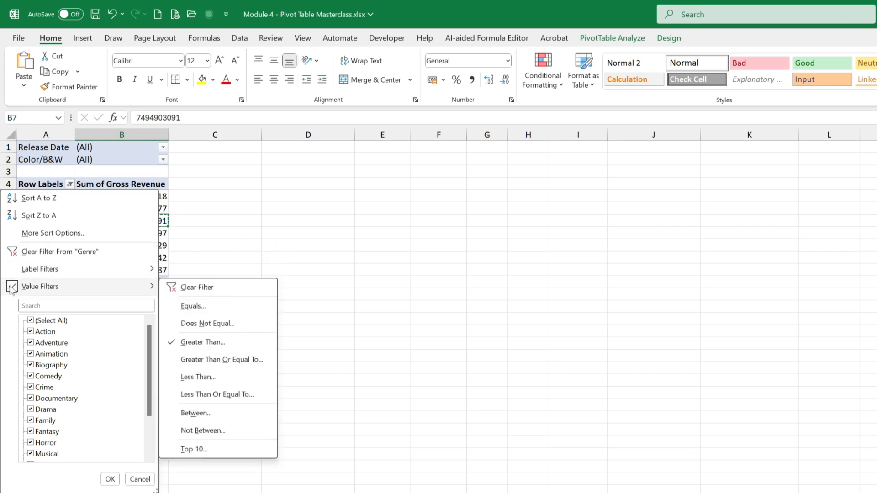
mouse_move(16, 274)
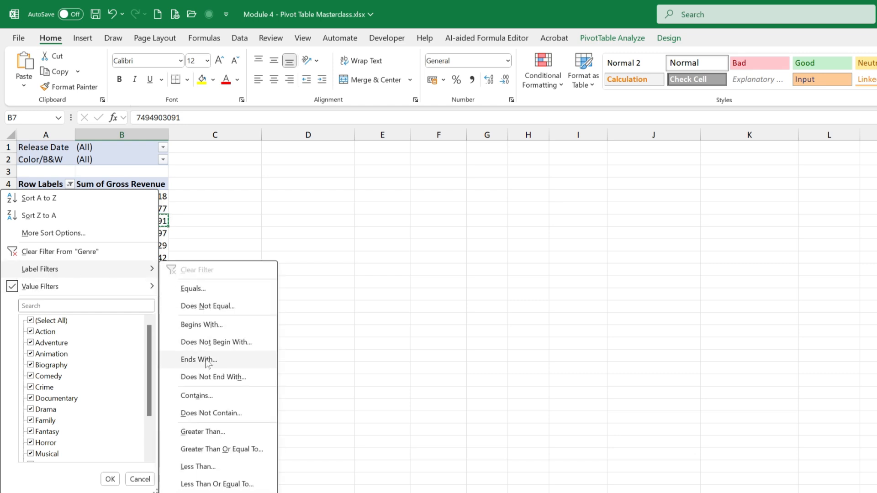
left_click(206, 325)
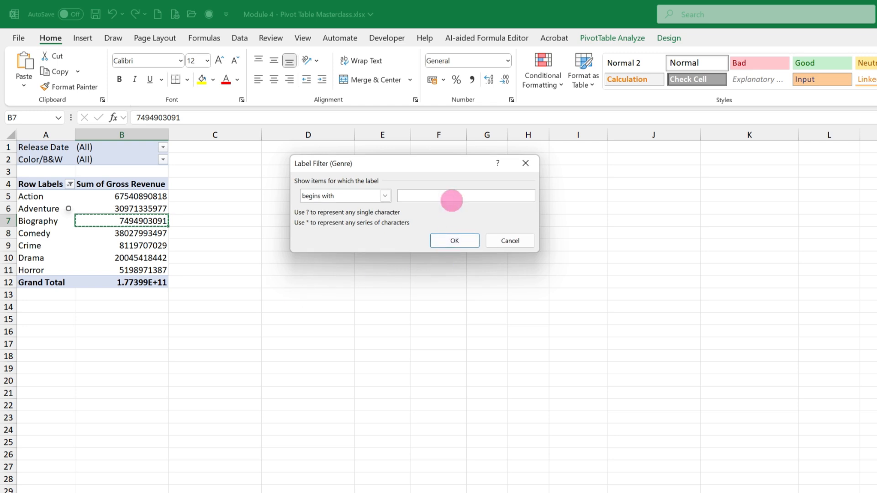
type("A")
left_click(454, 241)
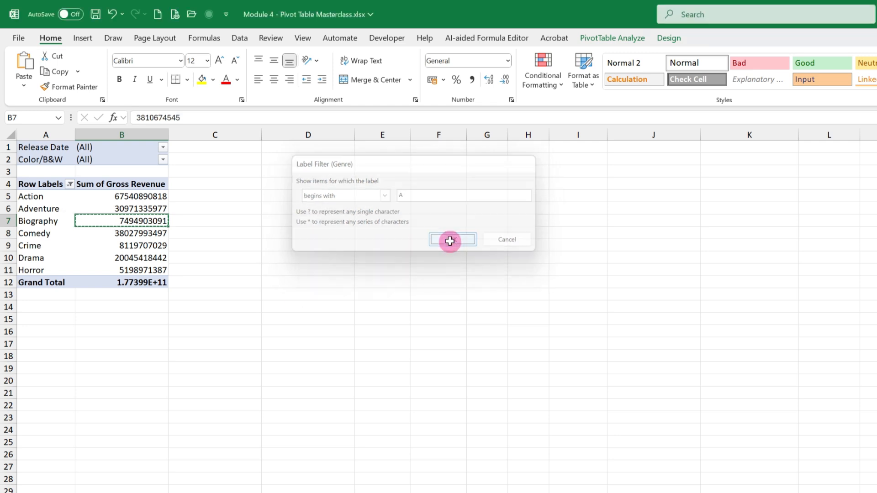
Step: Clear the label filter from the Genre row labels so every genre is shown again
left_click(70, 184)
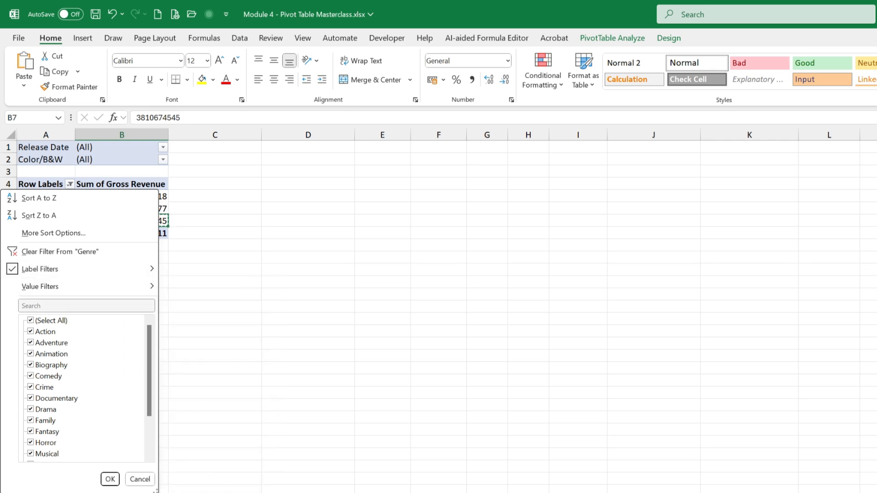
mouse_move(52, 293)
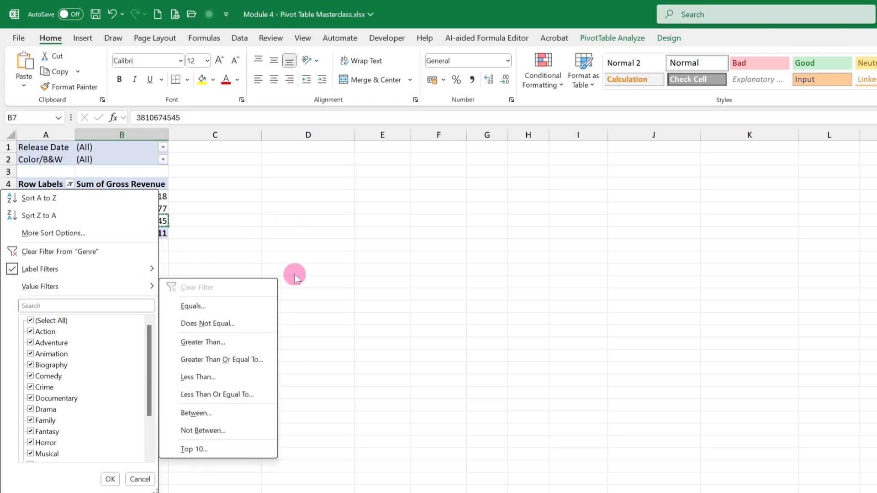
left_click(323, 245)
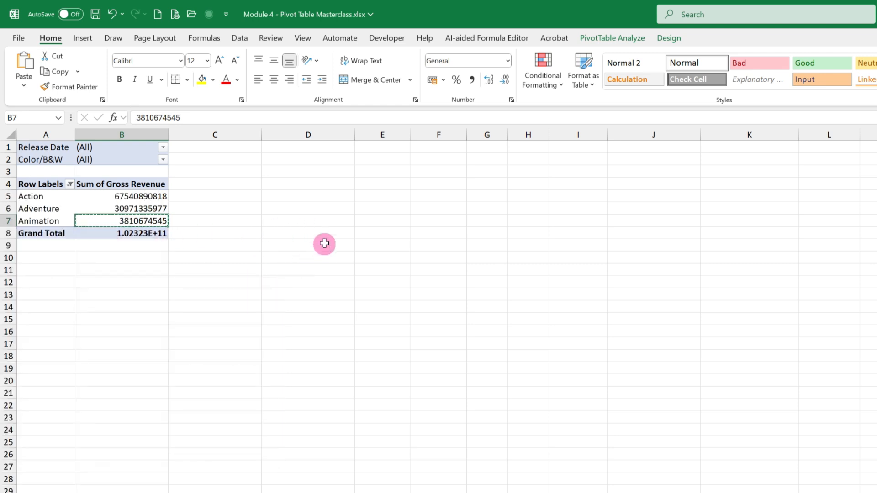
left_click(70, 184)
left_click(36, 253)
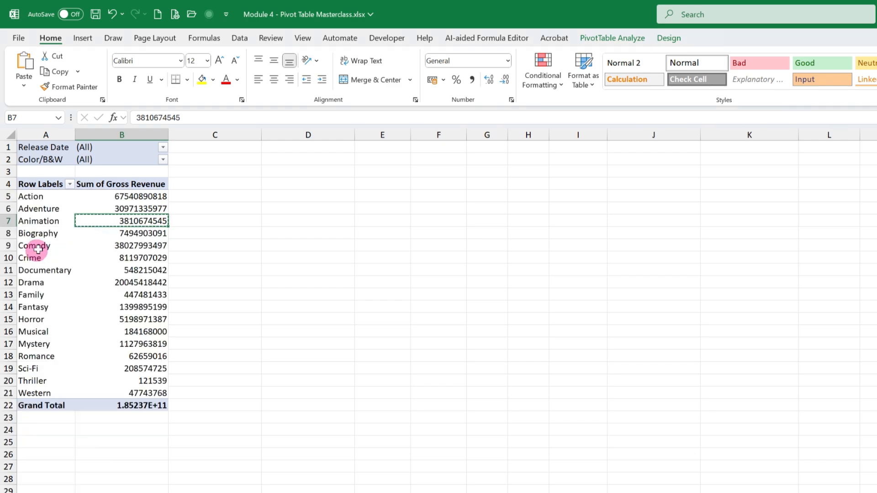
Step: Enable multiple filters per field in the pivot table's Totals & Filters options
right_click(112, 257)
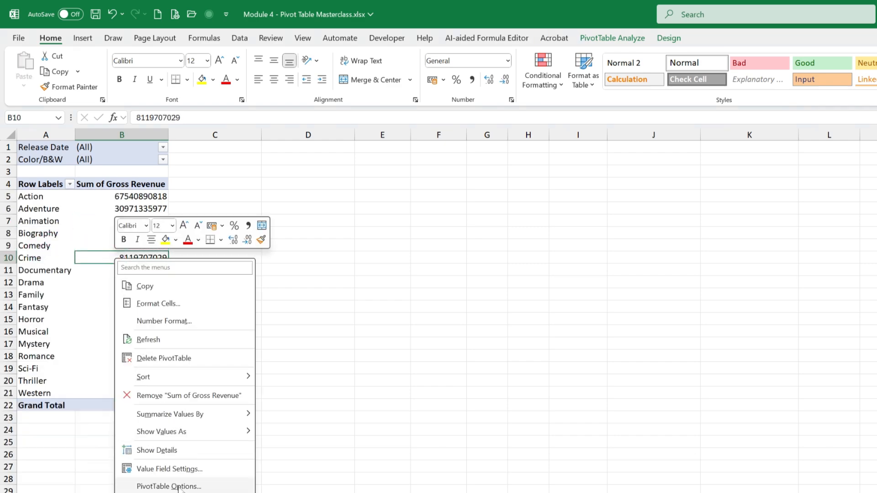
left_click(178, 486)
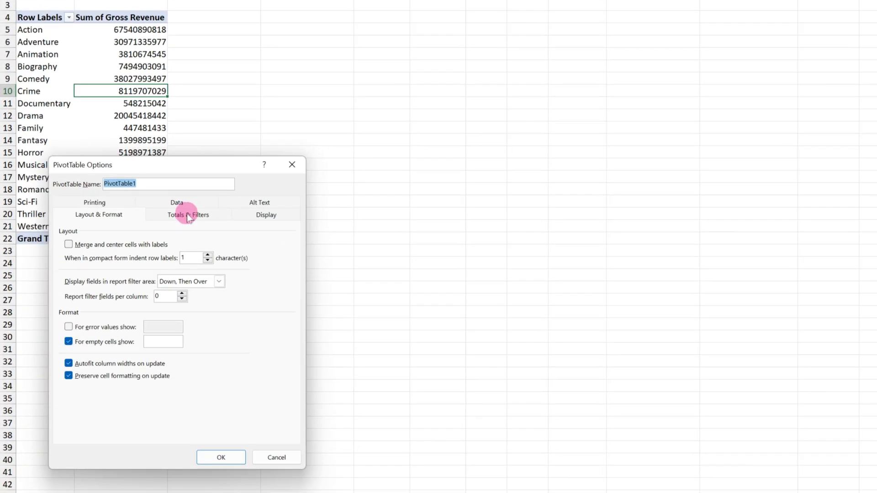
left_click(188, 216)
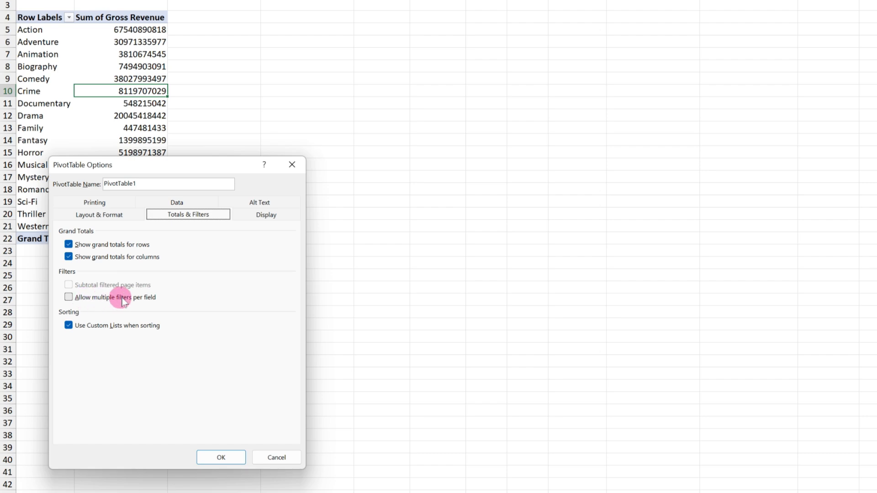
left_click(69, 298)
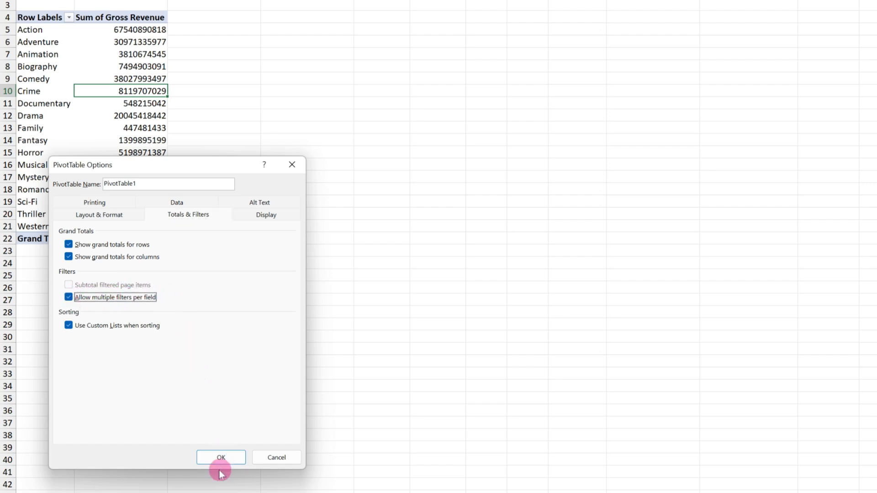
left_click(217, 458)
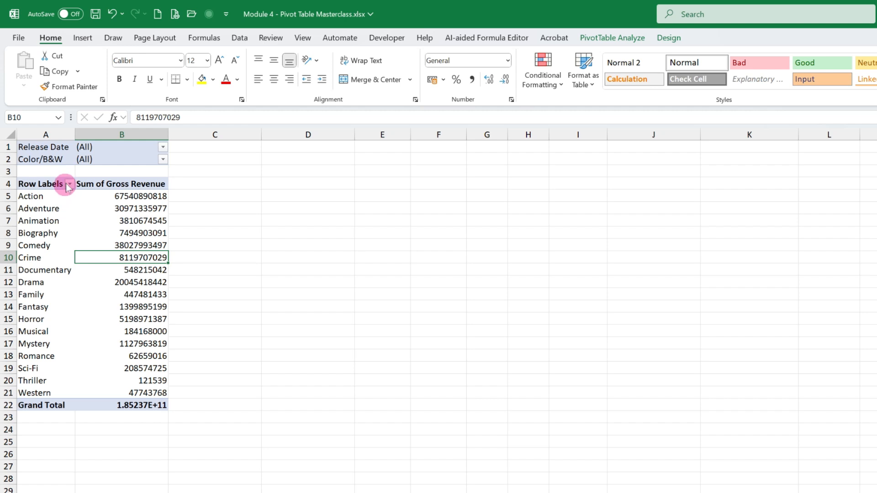
Step: Apply a Genre label filter that keeps only the labels beginning with A
left_click(69, 93)
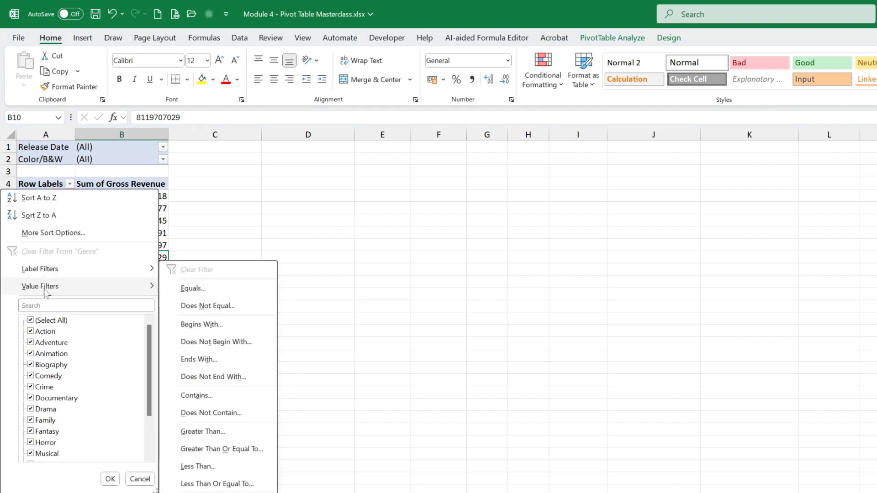
mouse_move(49, 284)
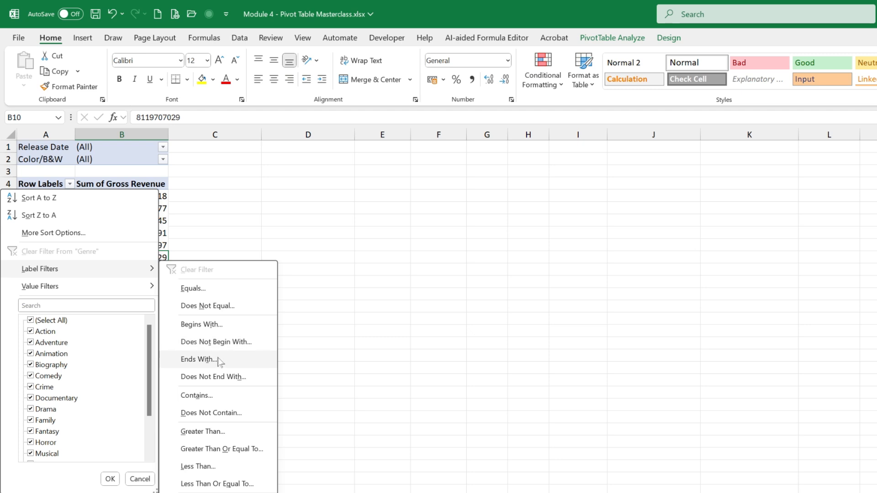
left_click(223, 326)
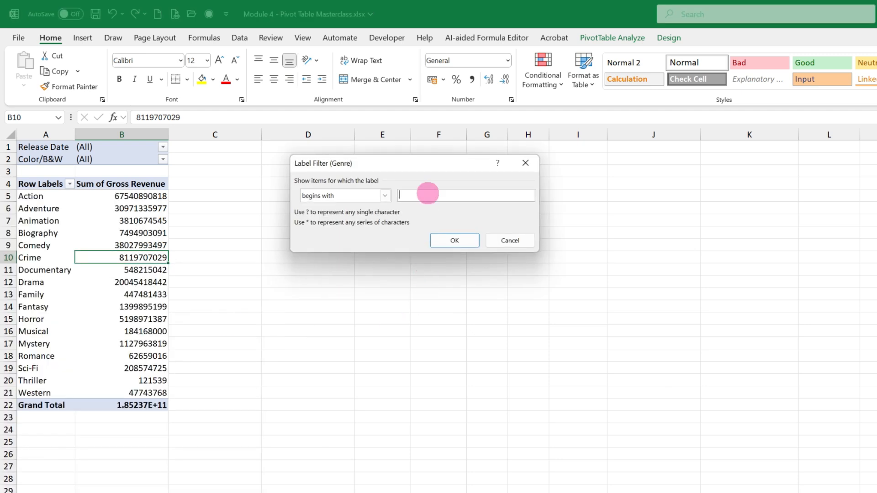
type("A")
left_click(454, 240)
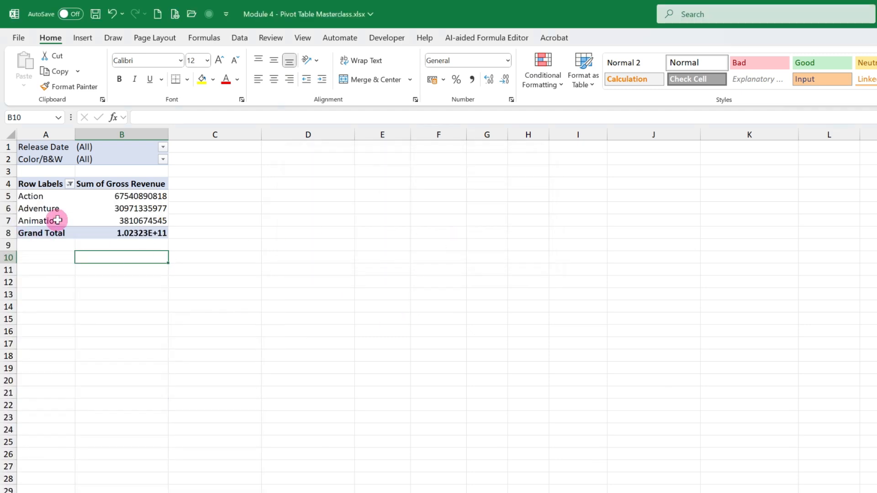
left_click(132, 221)
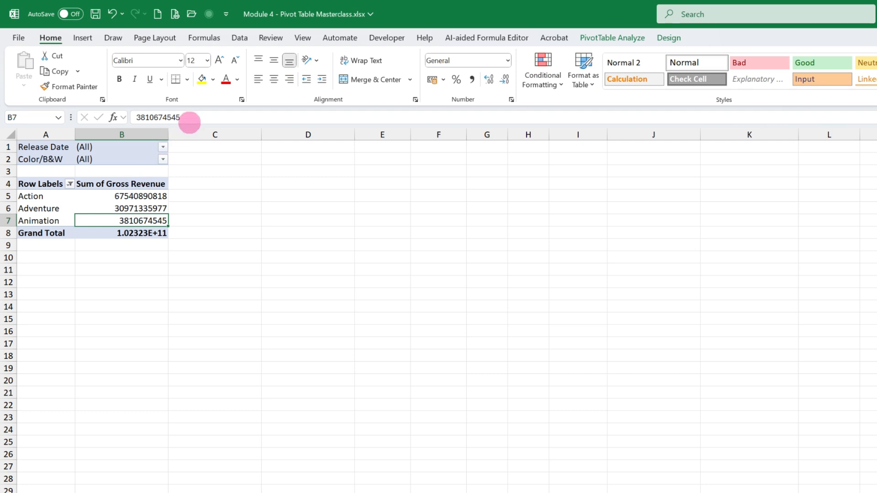
left_click(189, 118)
left_click(763, 451)
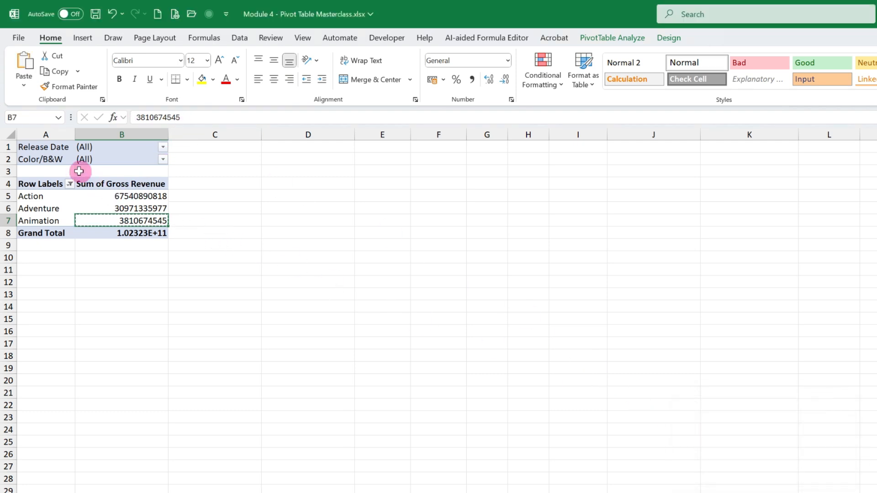
left_click(70, 183)
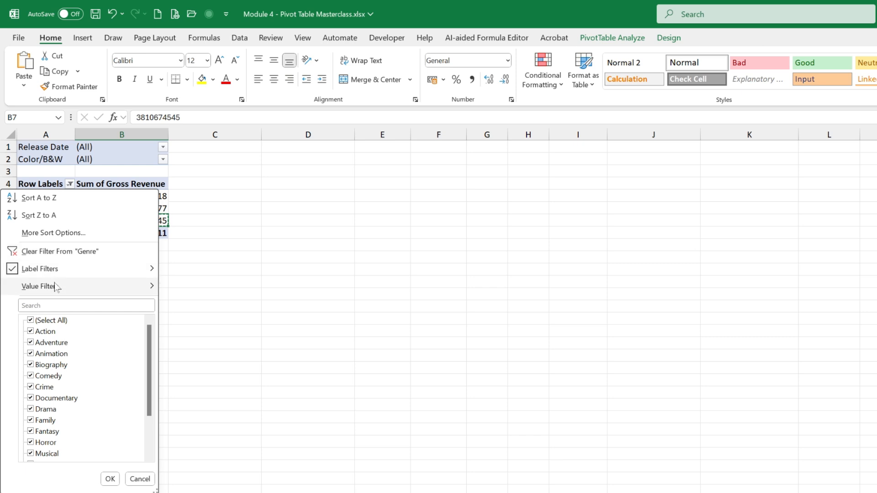
mouse_move(55, 286)
left_click(212, 343)
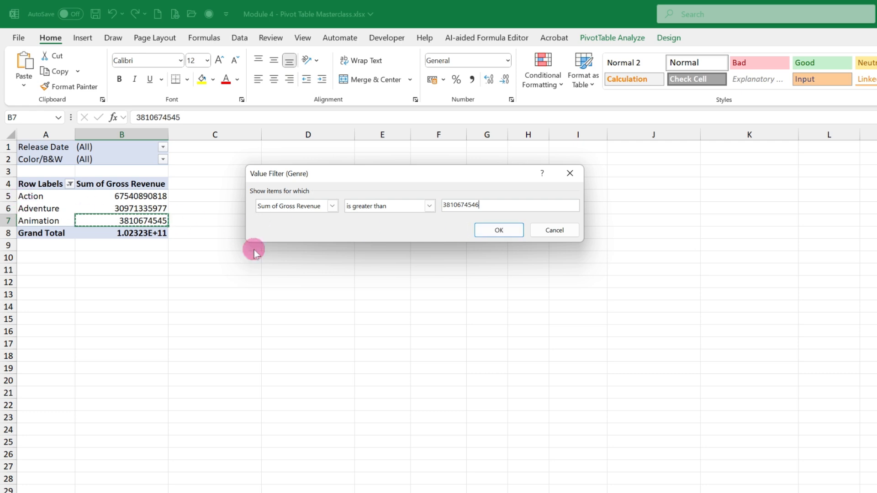
left_click(505, 230)
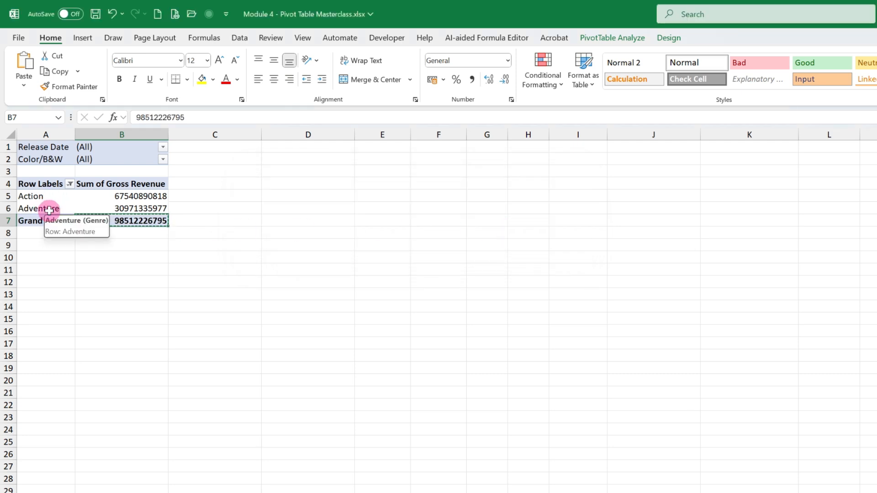
Step: Check which label and value filters are active on the Genre field
left_click(69, 184)
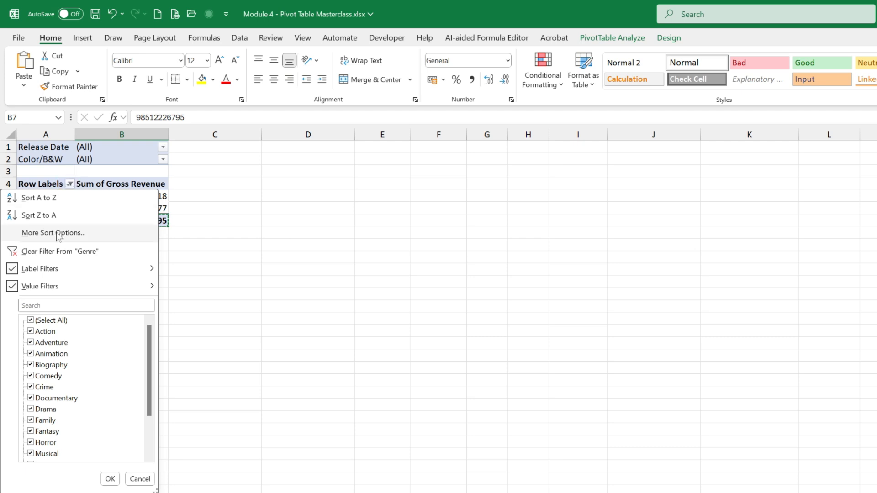
mouse_move(17, 272)
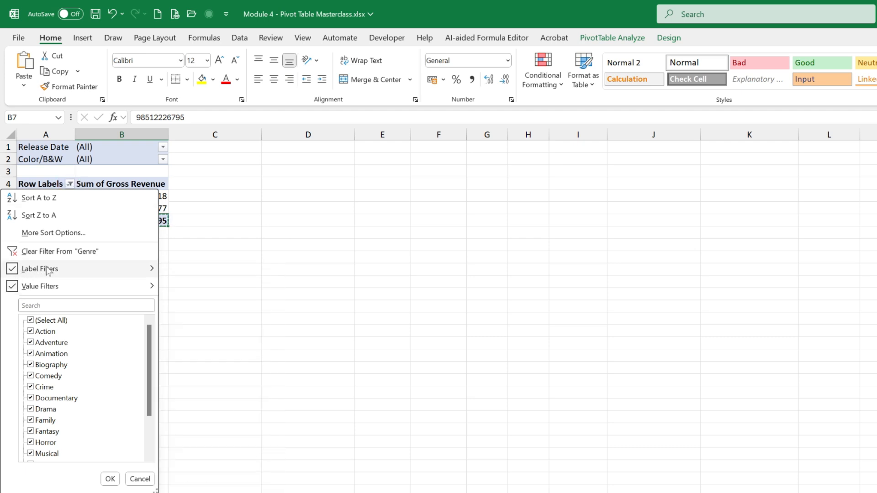
mouse_move(39, 291)
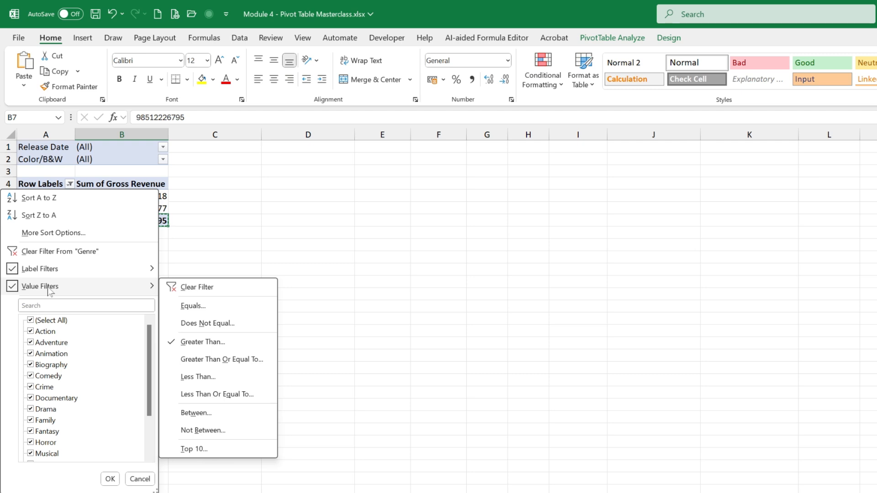
left_click(154, 250)
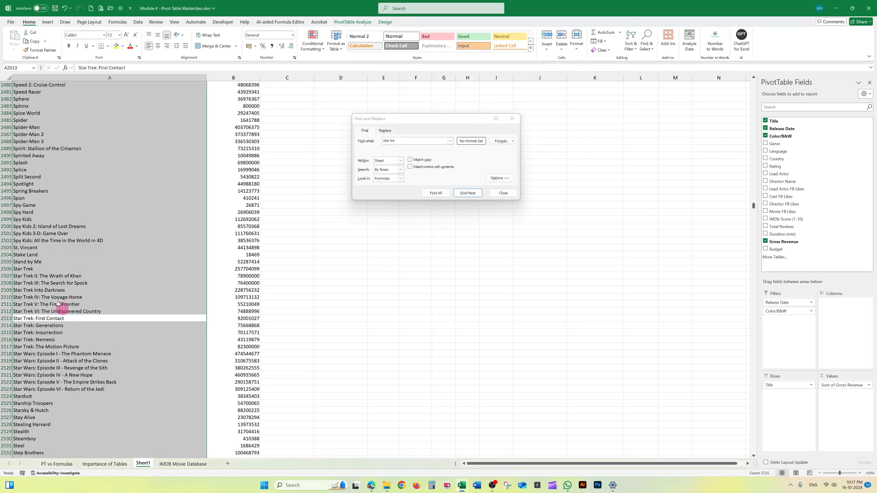
Step: Group the Star Trek titles in A2506:A2517, from Star Trek to Star Trek: The Motion Picture
left_click(31, 269)
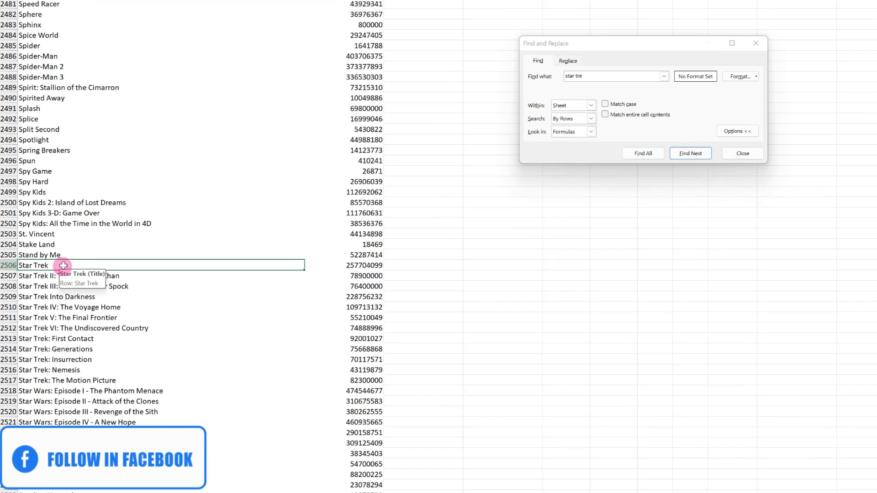
left_click_drag(63, 266, 122, 382)
left_click(39, 266)
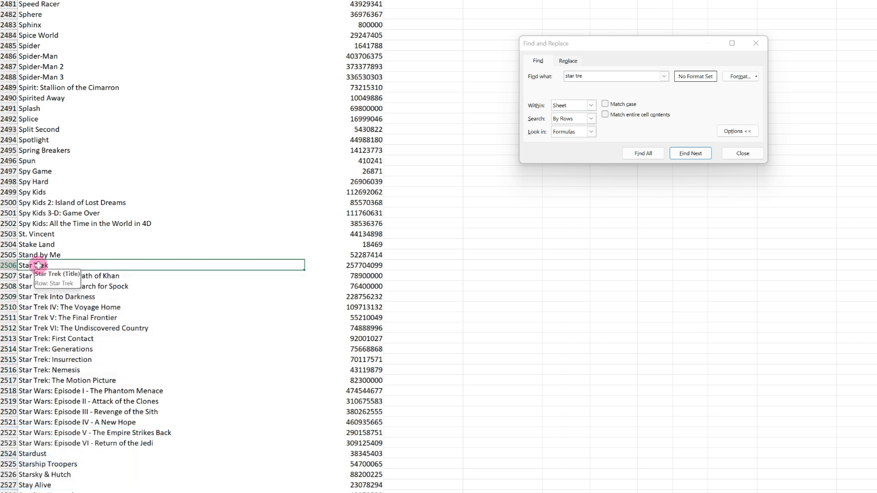
left_click_drag(44, 265, 63, 384)
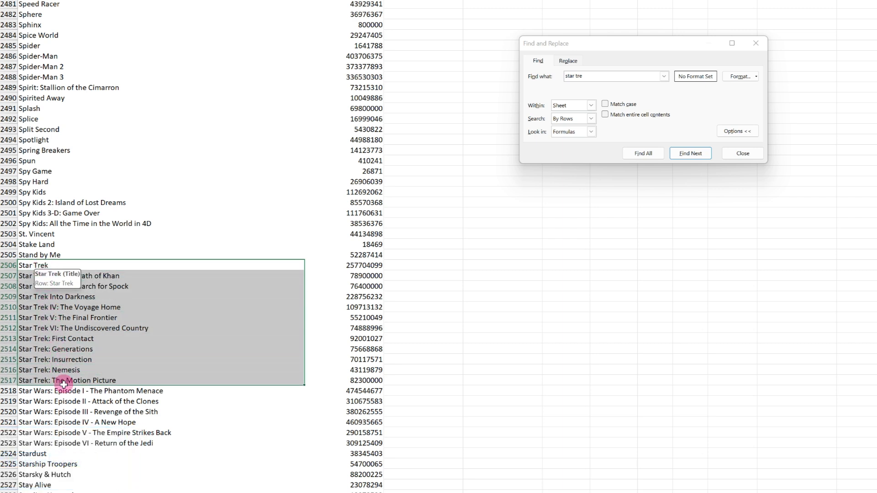
right_click(85, 327)
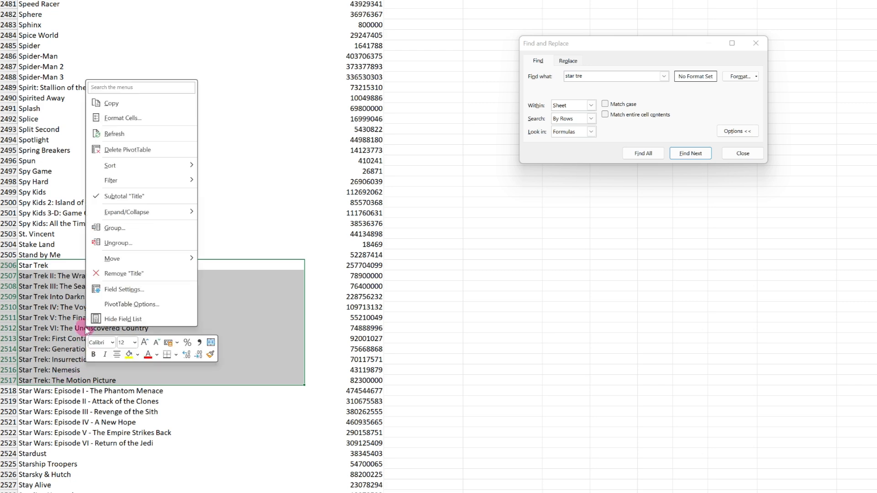
left_click(113, 228)
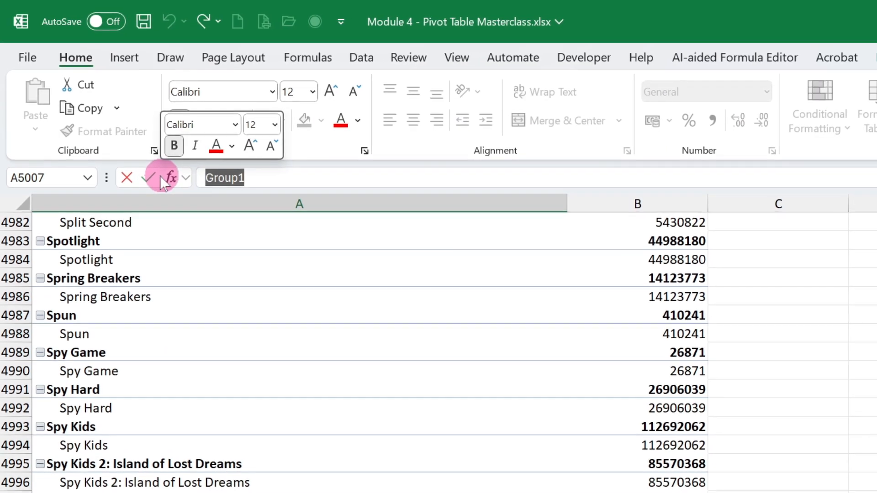
Step: Rename the new title group in A5007 as Star Trek Collection
type("St")
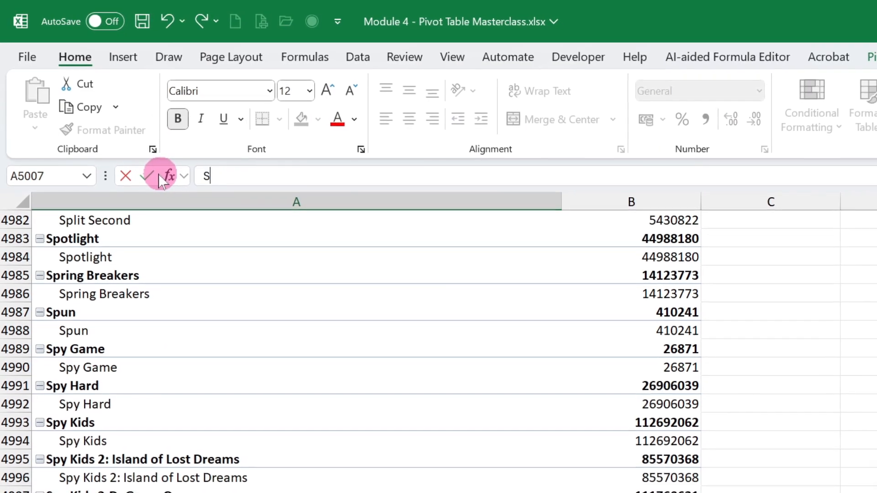
type("ar Tre")
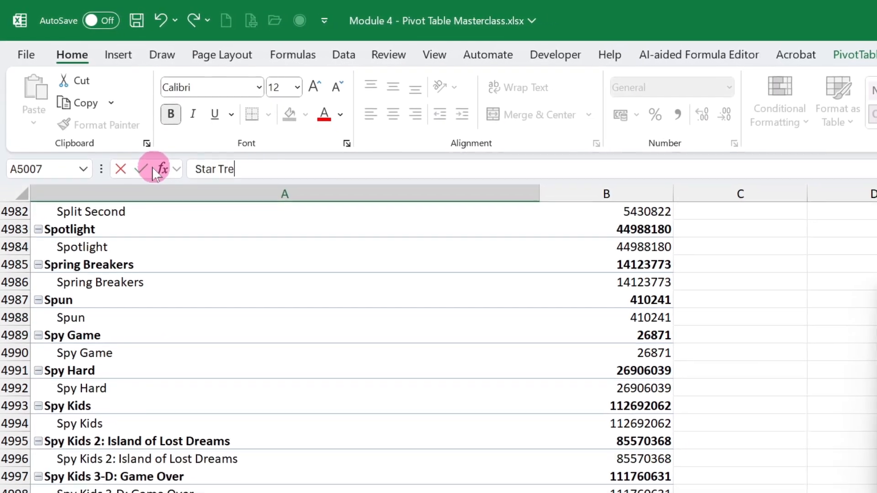
type("k Collectio")
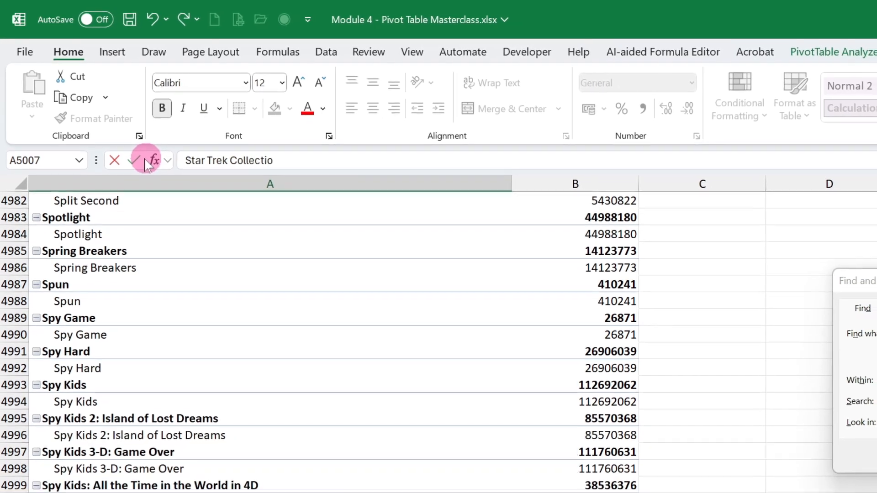
key("Return")
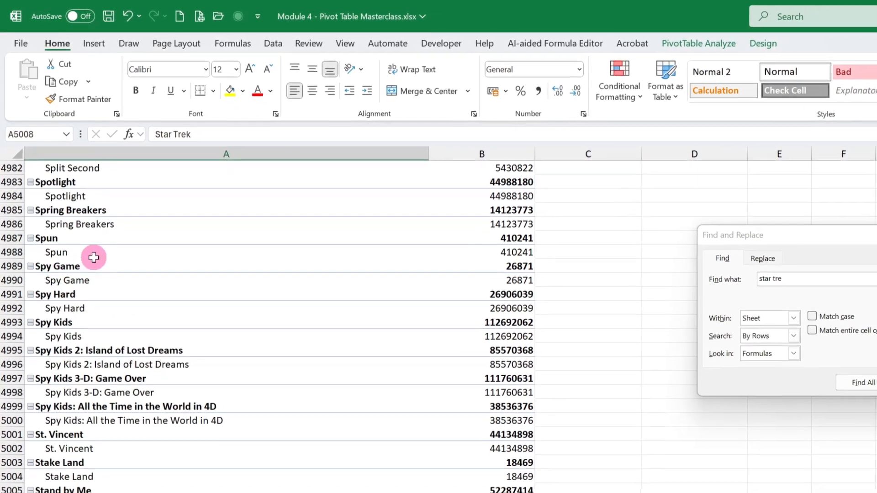
Step: Collapse the whole grouped title field and return to cell A1 of the pivot table
left_click(83, 277)
left_click(81, 276)
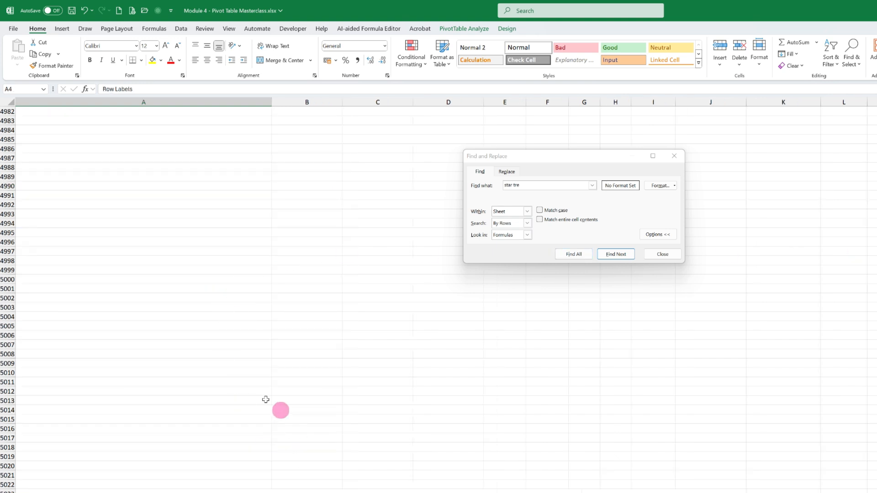
left_click(152, 367)
key("ctrl+Home")
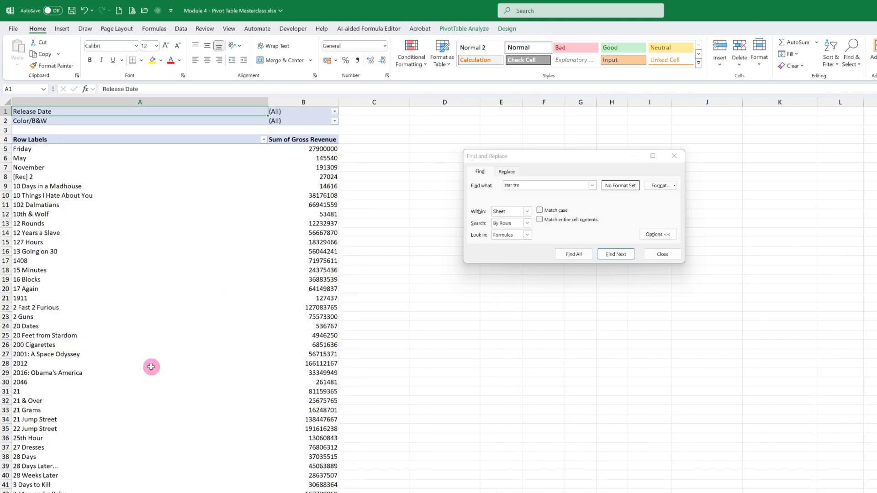
Step: Locate the Star Trek Collection row and group the Star Wars titles in A2507:A2512, from Episode I to Episode VI
left_click(35, 169)
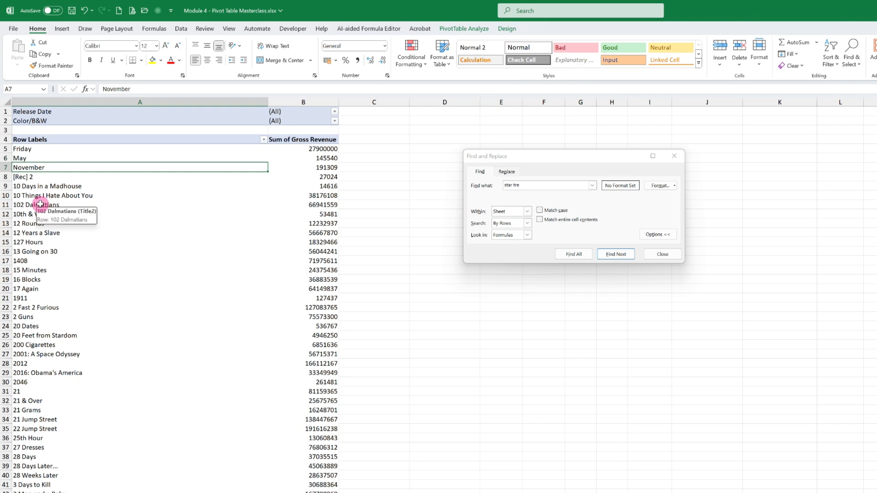
scroll(39, 206, "down", 8)
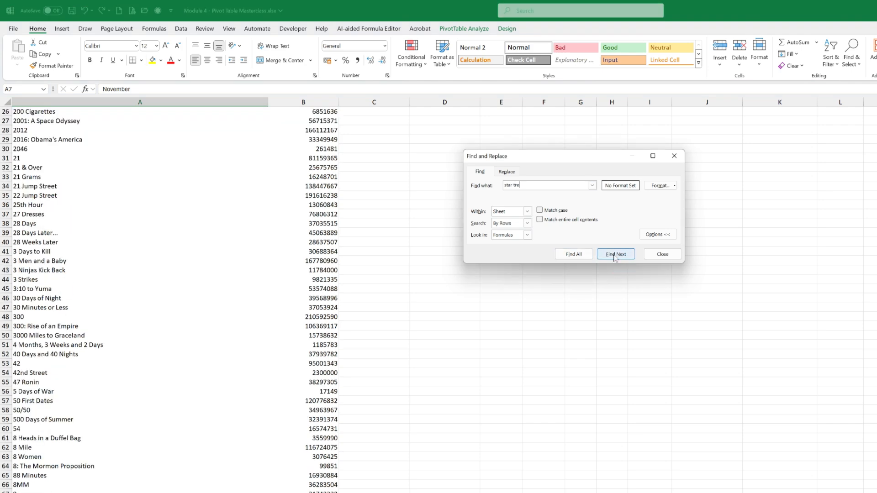
left_click(616, 254)
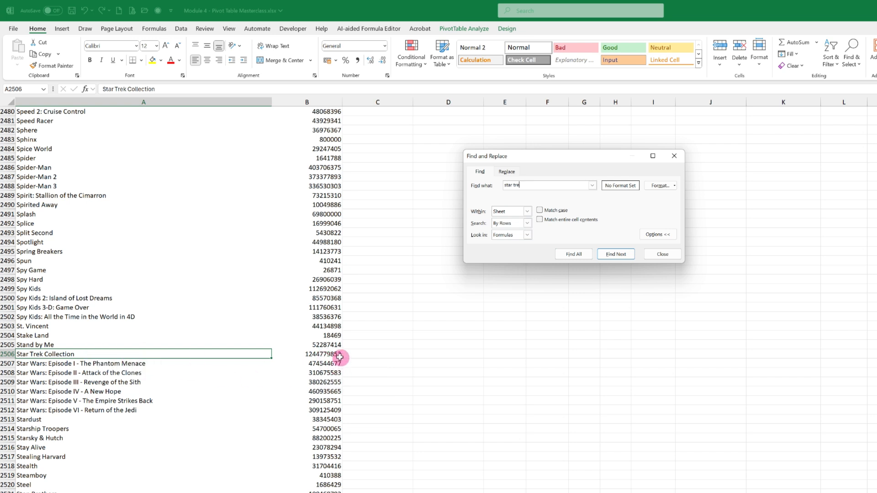
left_click_drag(96, 363, 94, 411)
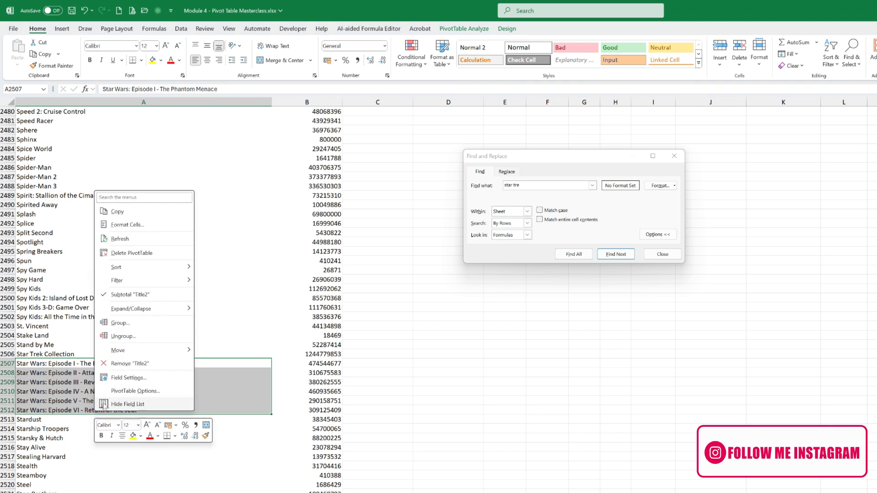
left_click(123, 327)
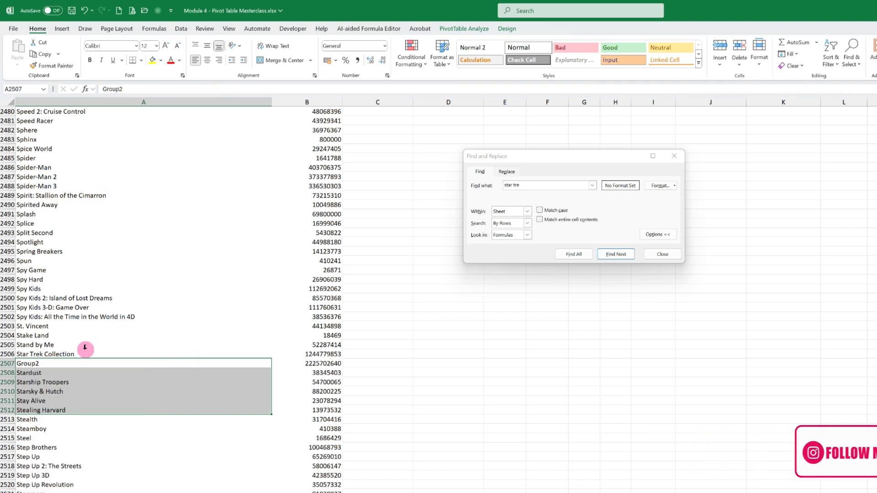
Step: Rename the new Star Wars title group in A2507 as Star War Collection
left_click(47, 365)
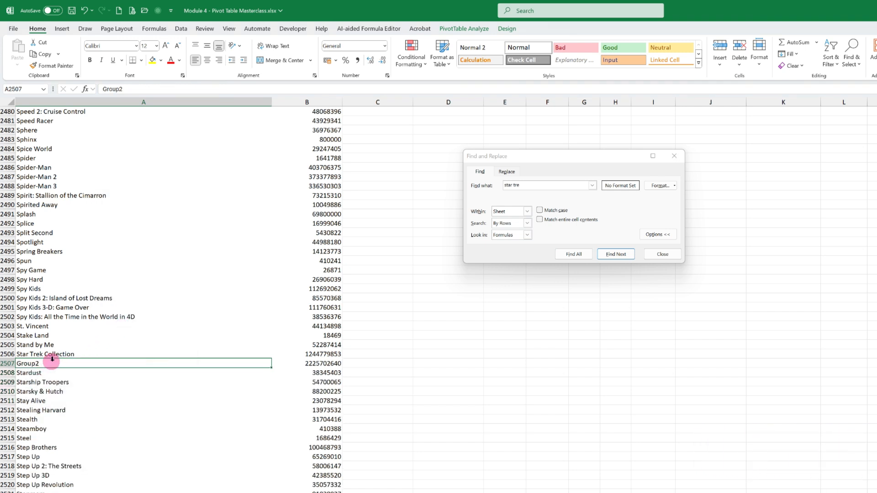
left_click_drag(141, 89, 87, 90)
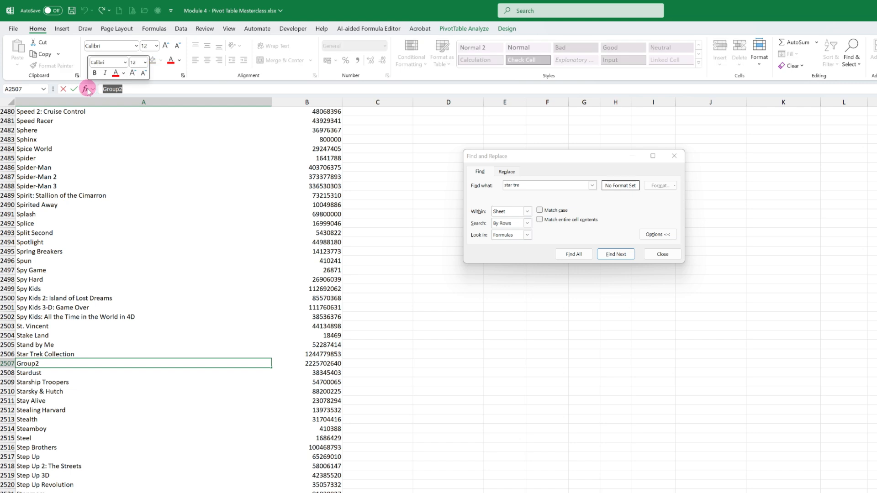
type("Star War Col")
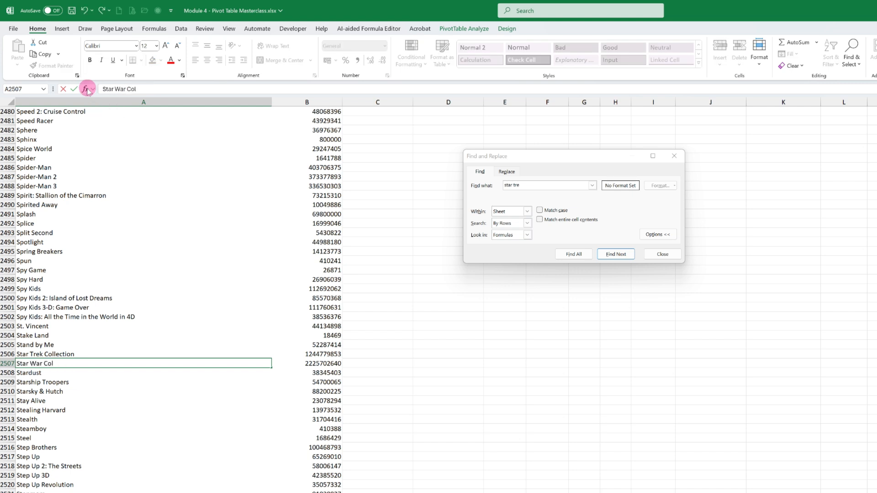
type("lection")
key("Return")
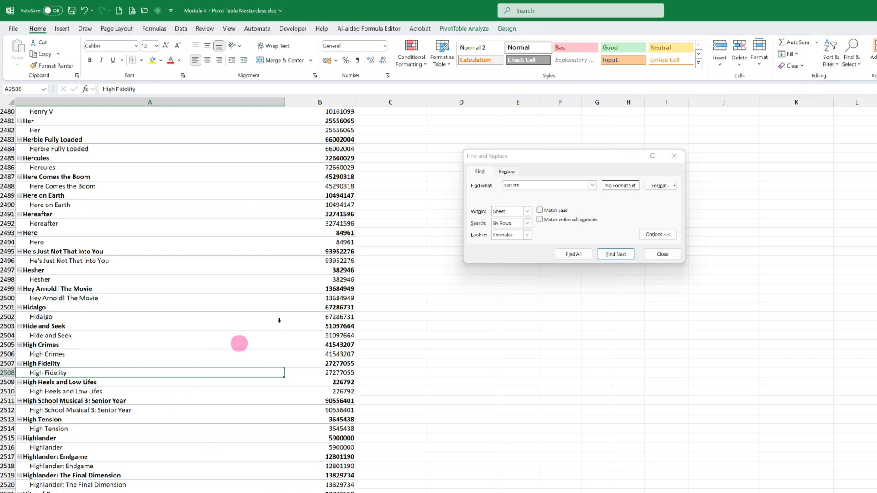
Step: Find the Star Trek Collection in the expanded pivot table and examine the titles listed under it and the Star War Collection
left_click(616, 254)
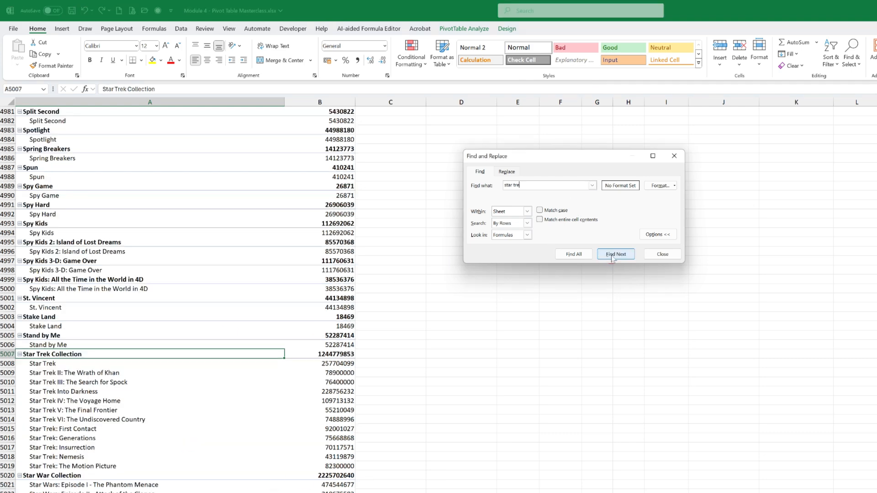
left_click(86, 475)
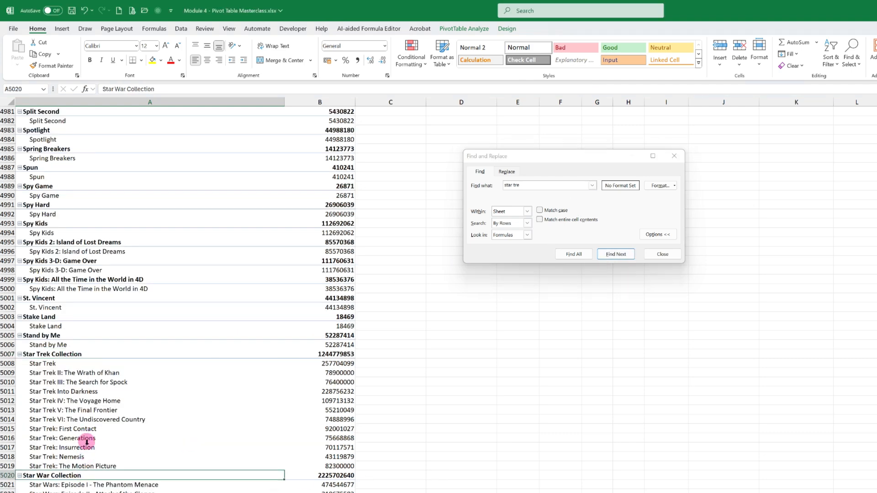
scroll(62, 457, "down", 7)
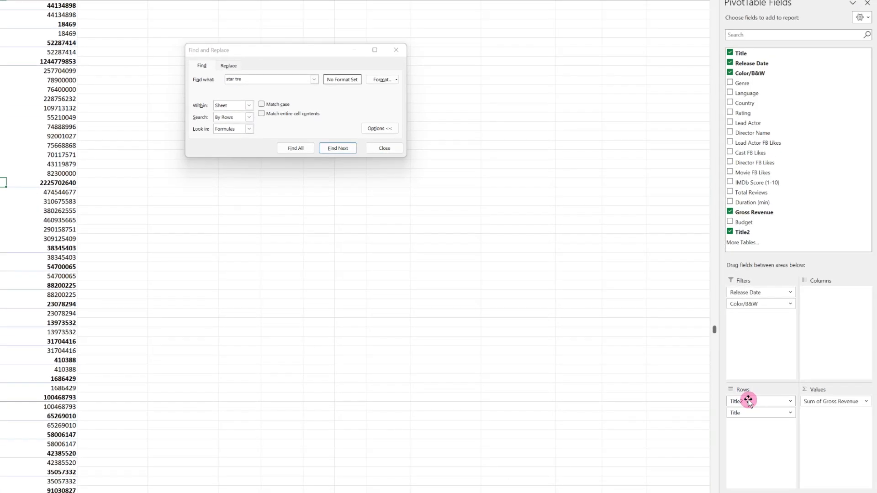
Step: Try removing the Title field from the rows so only Title2 remains, and undo the removal
left_click_drag(749, 414, 795, 173)
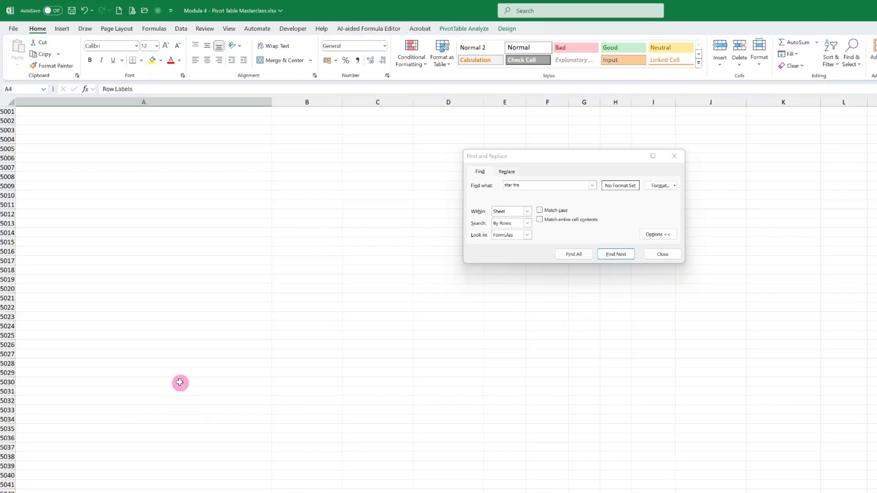
left_click(180, 383)
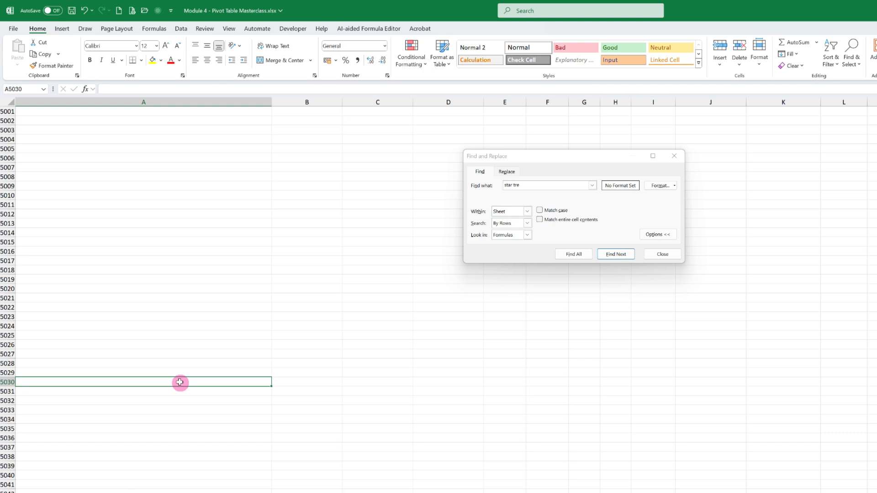
key("ctrl+Home")
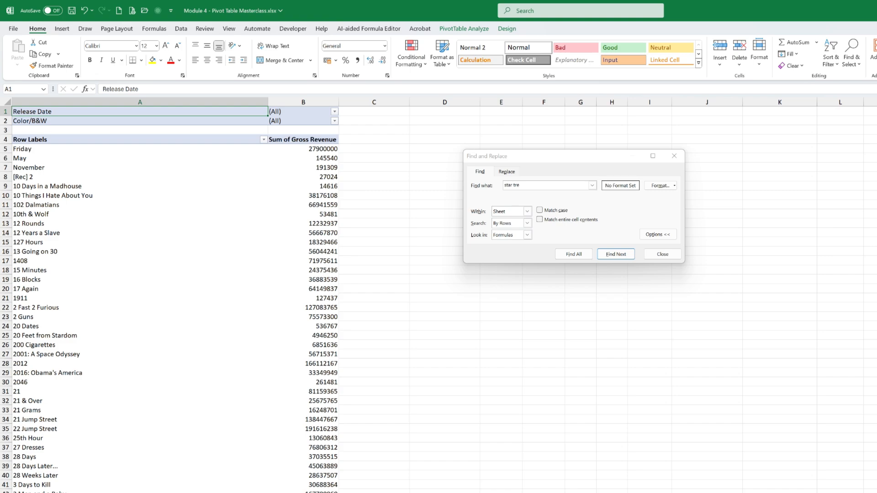
key("ctrl+z")
Step: Find the Star Trek Collection in A5007 and ungroup it
left_click(550, 187)
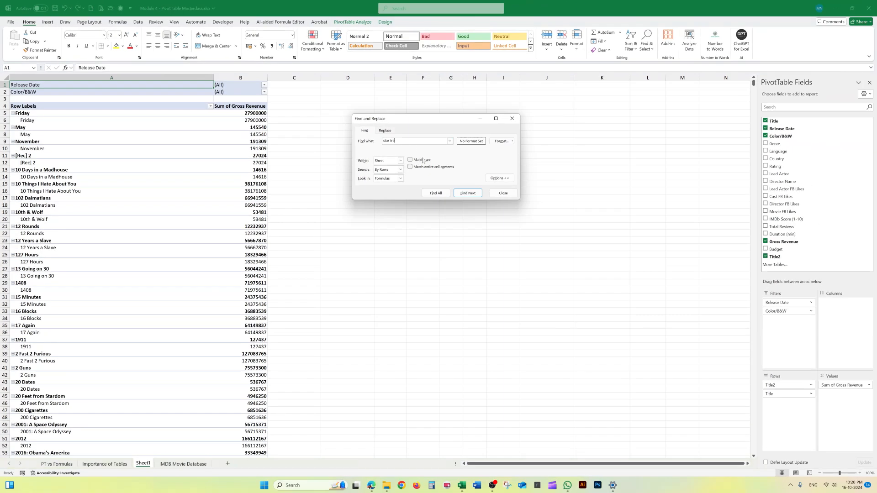
left_click(468, 193)
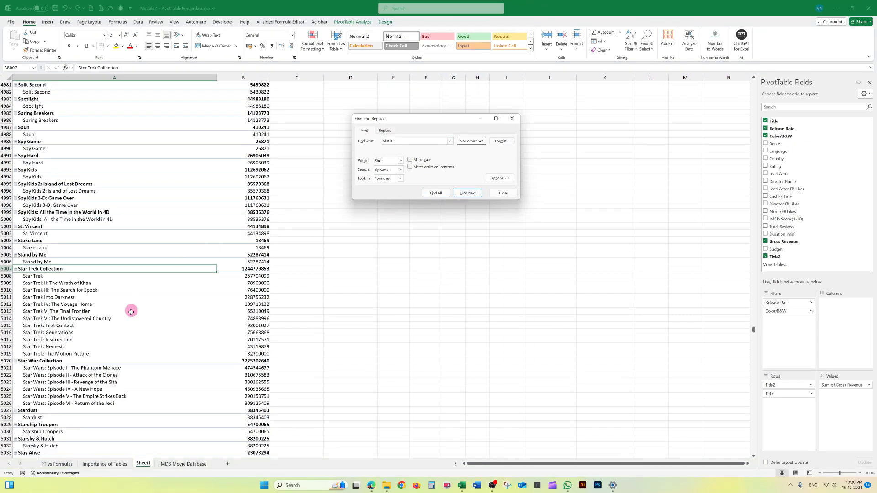
right_click(61, 269)
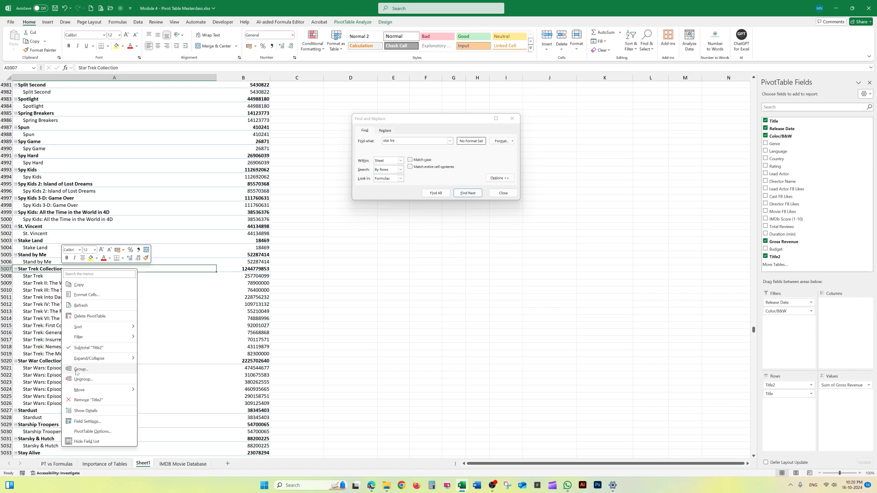
left_click(82, 379)
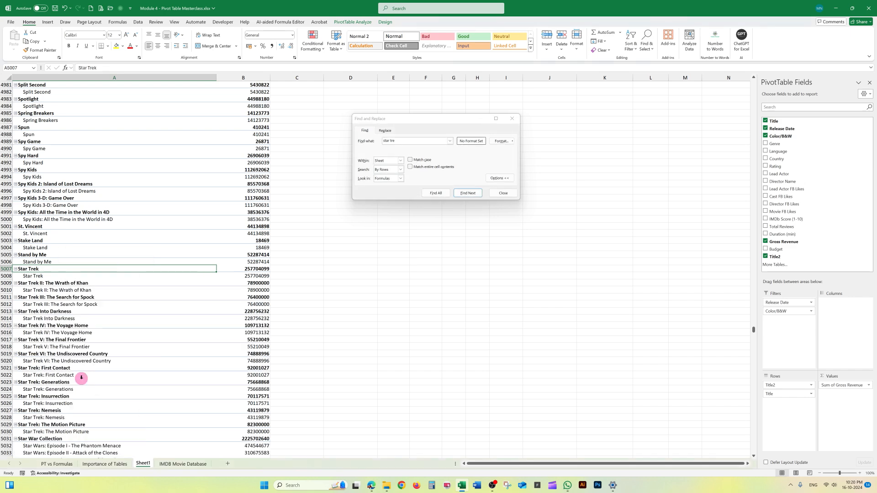
Step: Ungroup the Star War Collection in A5031 and return to cell A1 of the pivot table
left_click(55, 283)
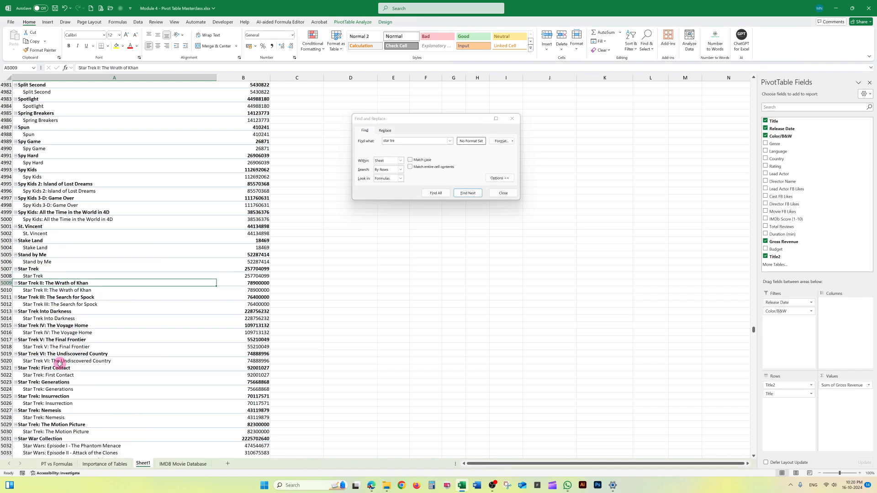
scroll(57, 383, "down", 3)
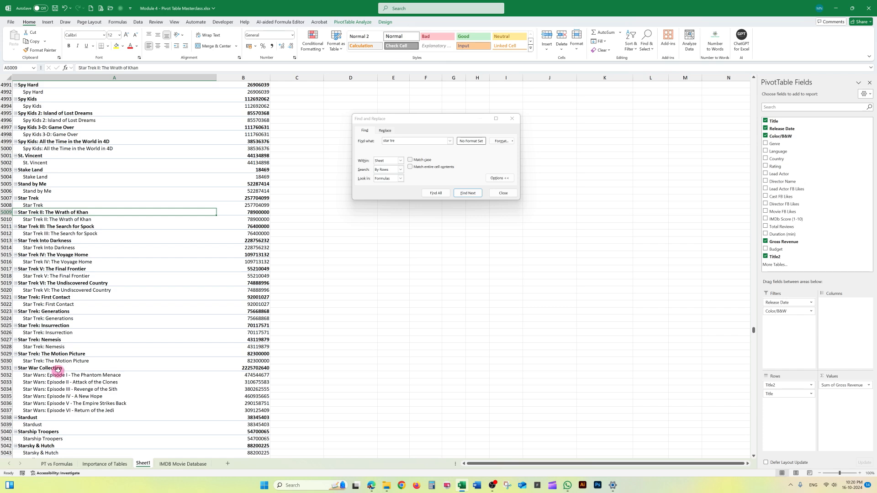
right_click(56, 369)
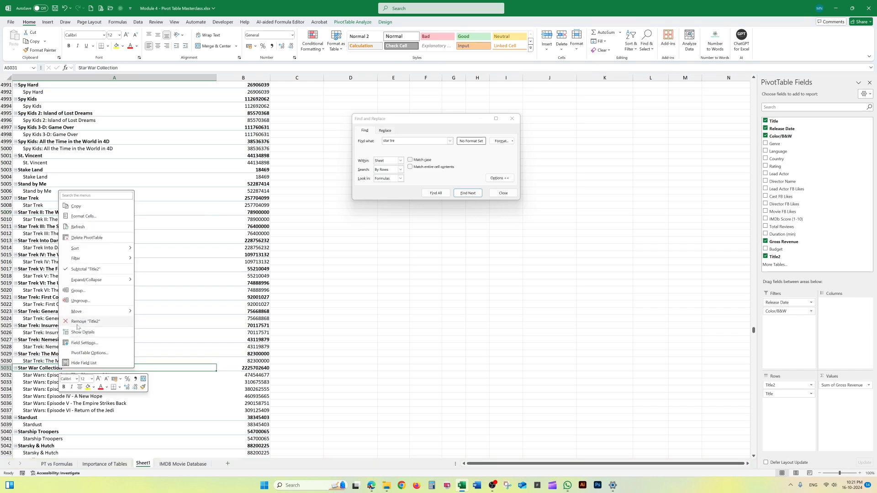
left_click(83, 301)
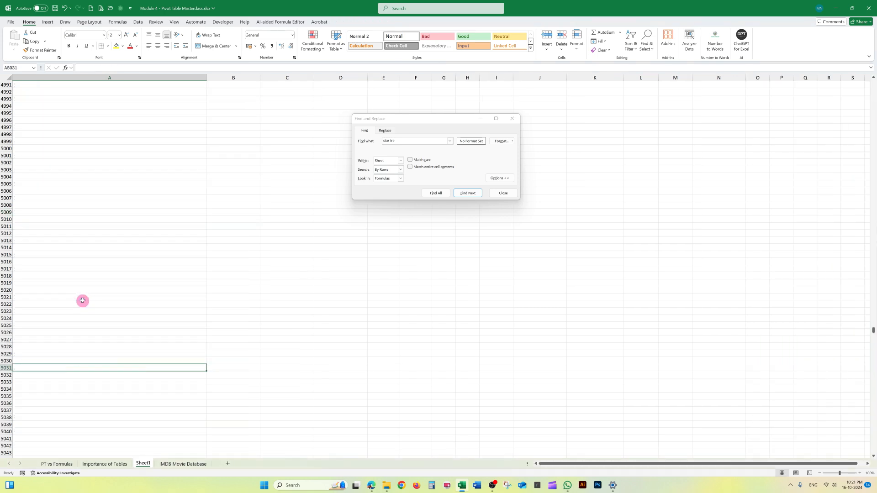
key("ctrl+z")
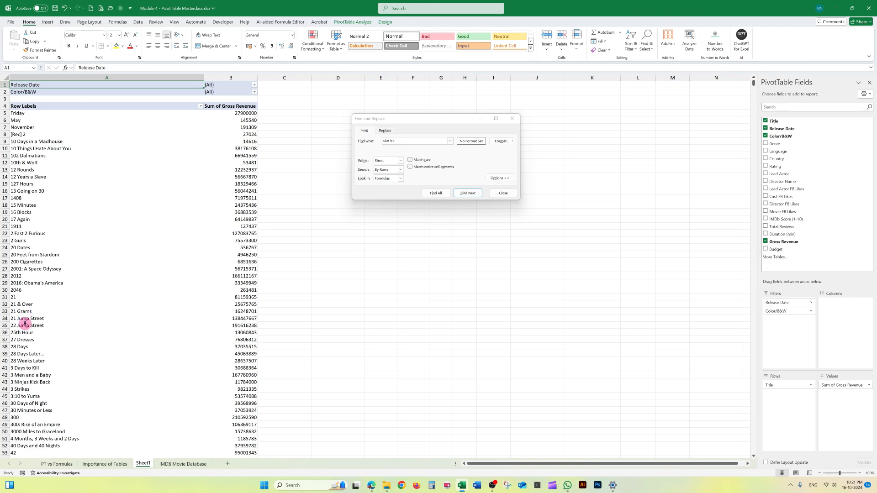
scroll(25, 324, "down", 20)
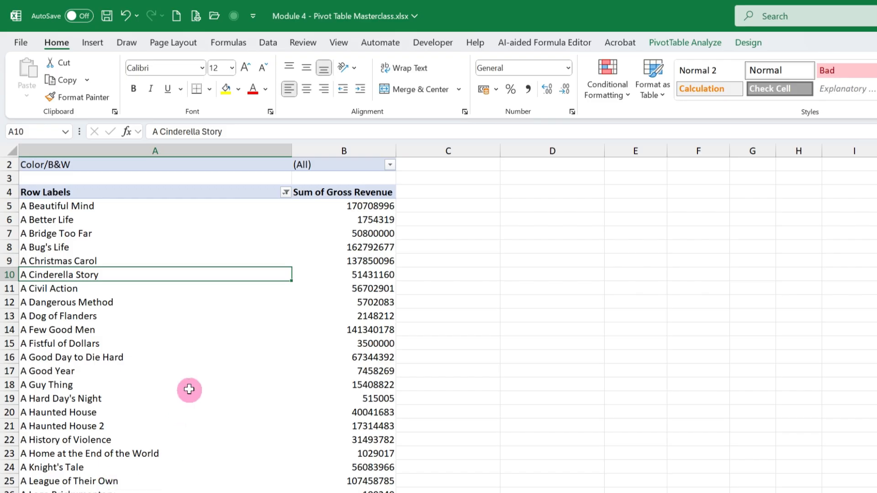
Step: Check the report layout choices in the pivot table's design options
left_click(699, 43)
left_click(745, 42)
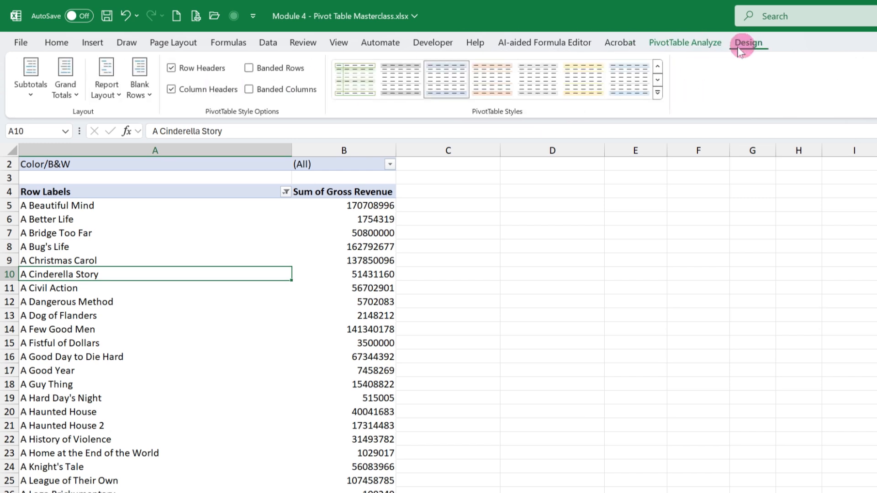
left_click(122, 94)
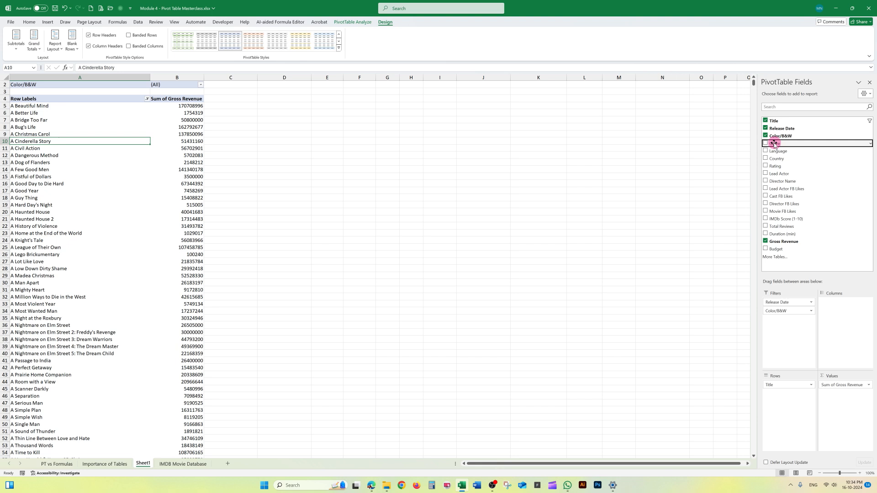
Step: Add Genre and Language above Title in the pivot table rows, and expand Action and its English group
left_click_drag(774, 144, 779, 384)
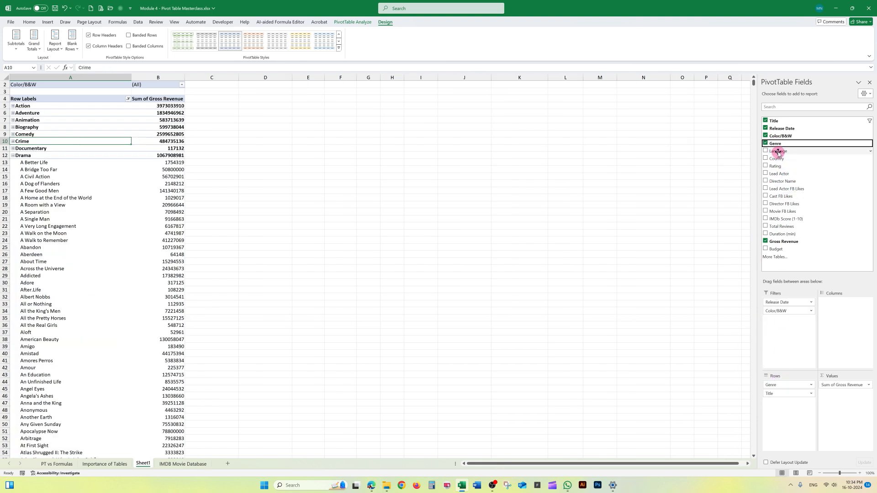
left_click_drag(778, 152, 781, 392)
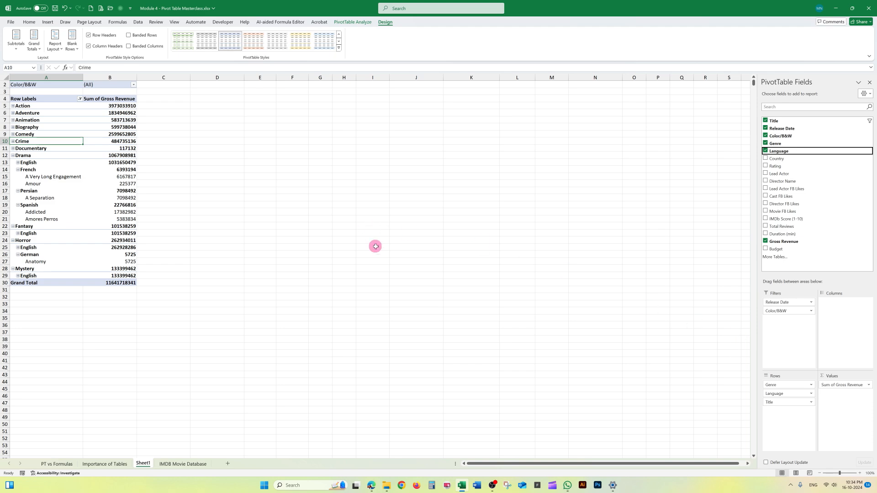
left_click(13, 106)
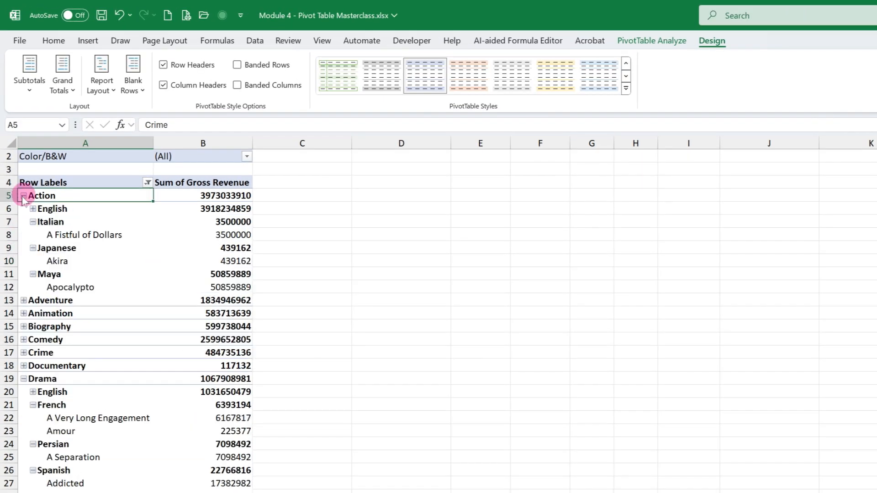
left_click(34, 210)
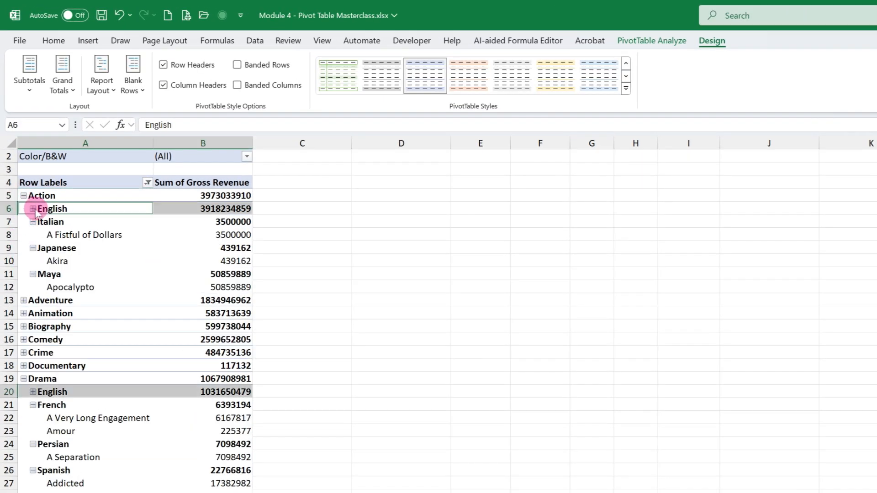
left_click(33, 209)
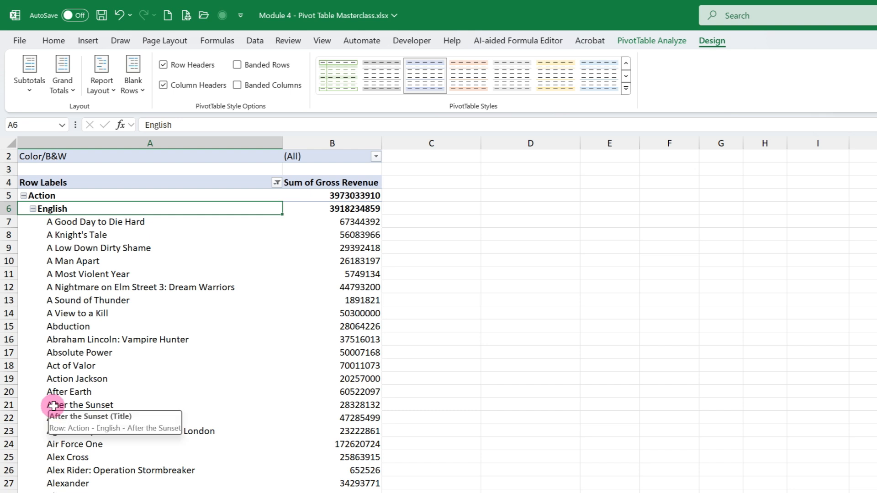
Step: Try a label filter on the Language field for items that begin with A, and undo it
left_click(278, 183)
mouse_move(242, 309)
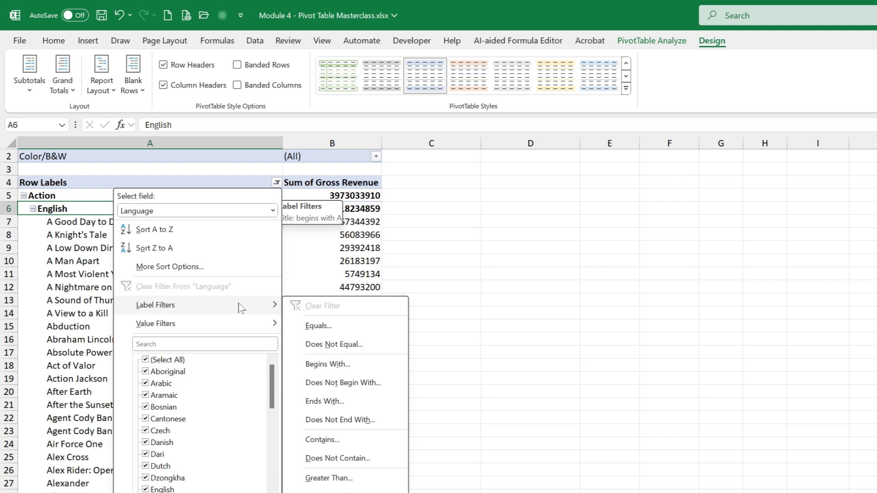
left_click(323, 327)
left_click(409, 209)
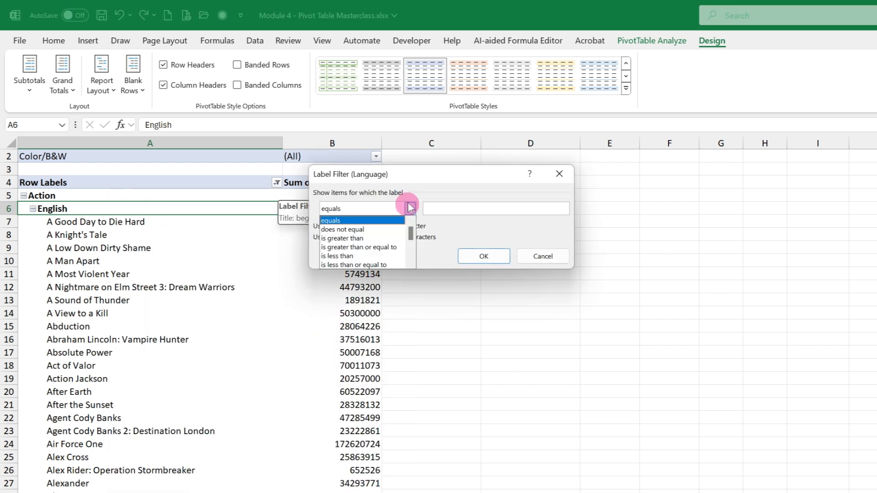
scroll(382, 241, "down", 2)
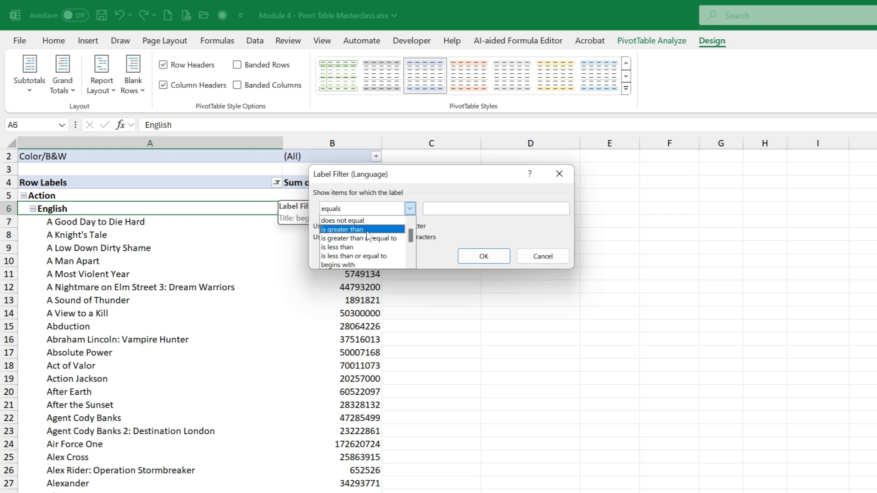
scroll(368, 237, "down", 1)
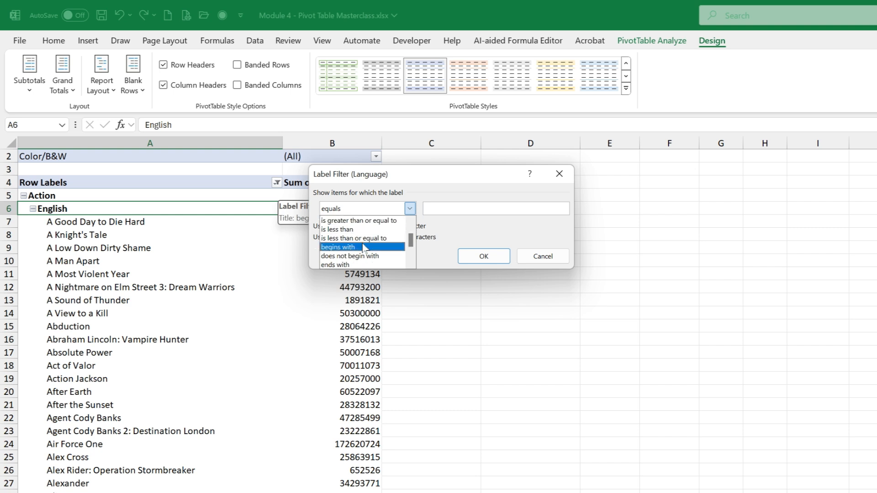
left_click(363, 247)
left_click(448, 209)
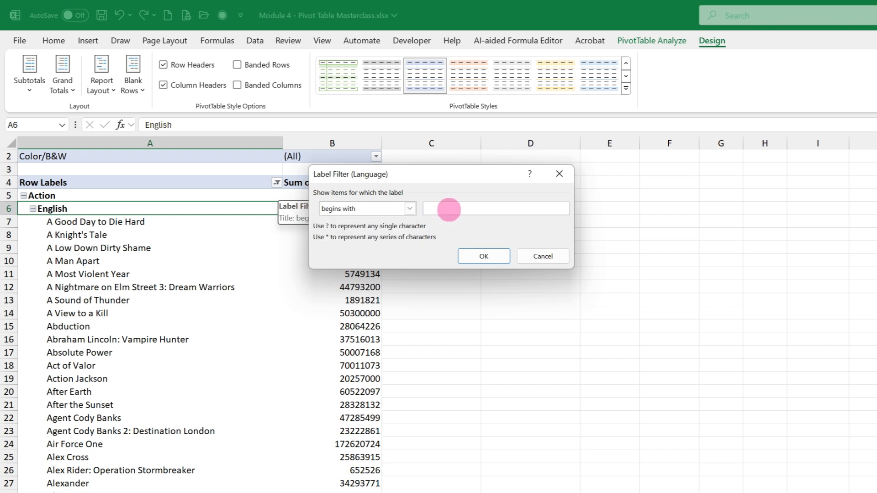
type("A")
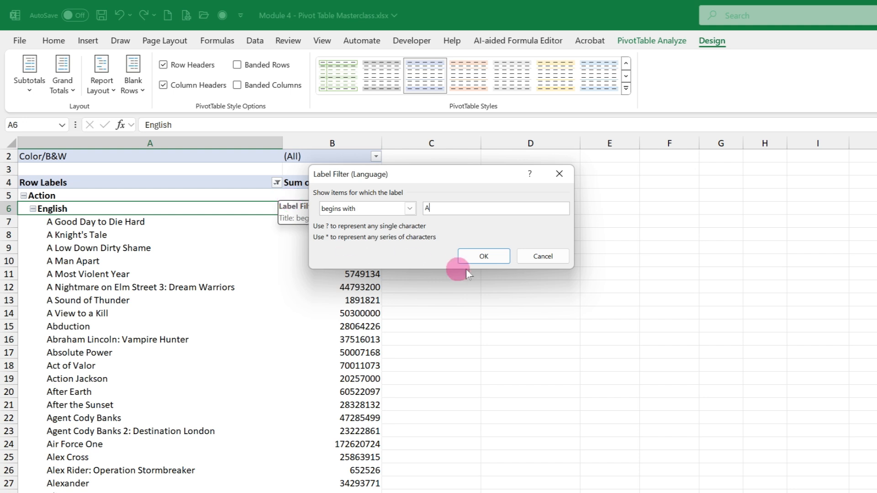
left_click(486, 256)
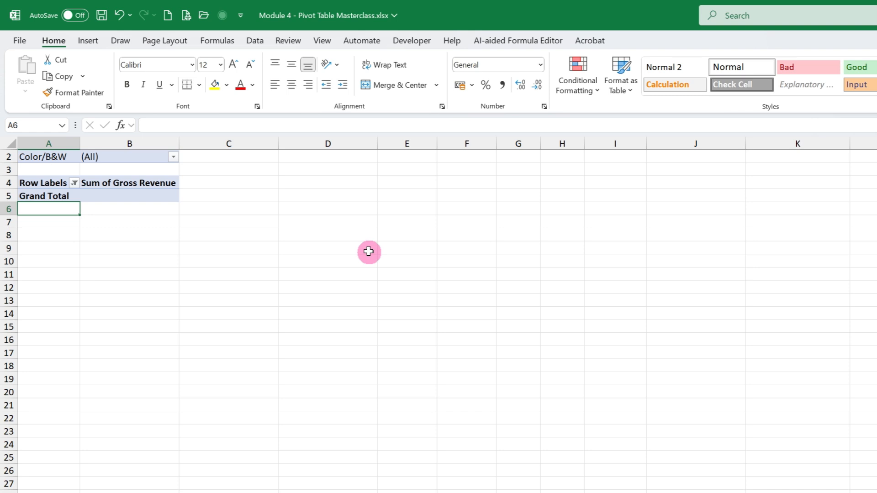
key("ctrl+z")
left_click(277, 183)
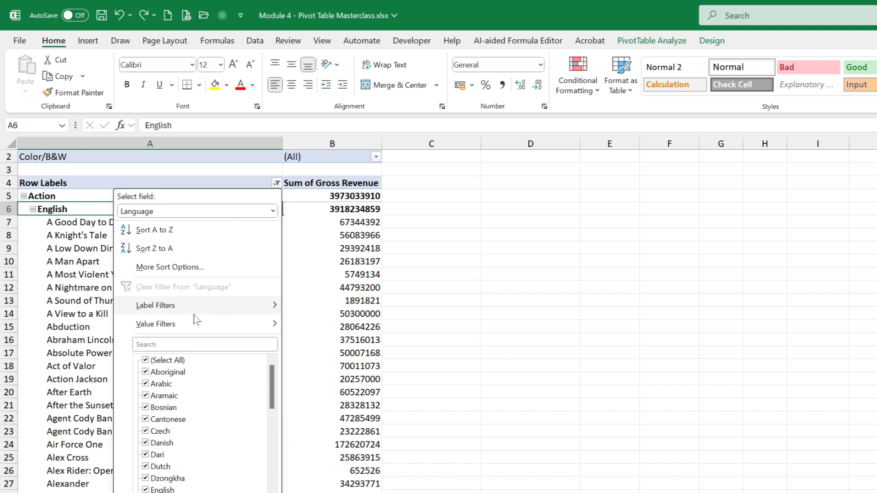
mouse_move(212, 307)
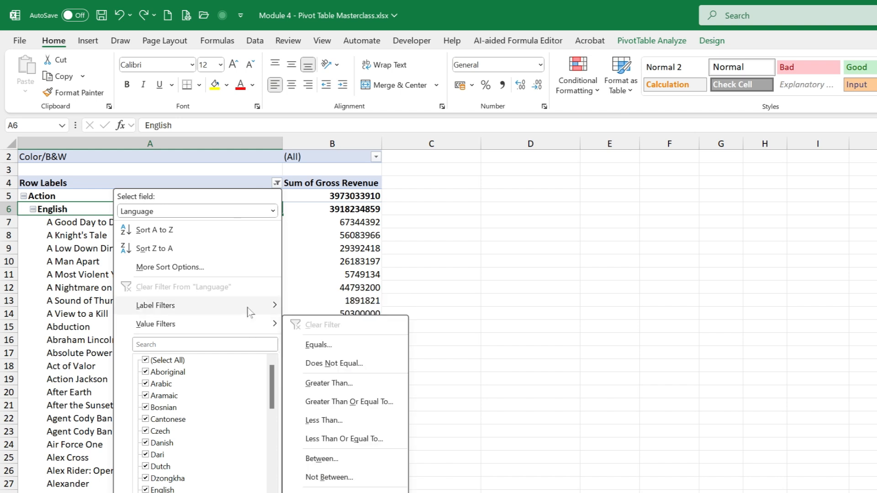
left_click(54, 227)
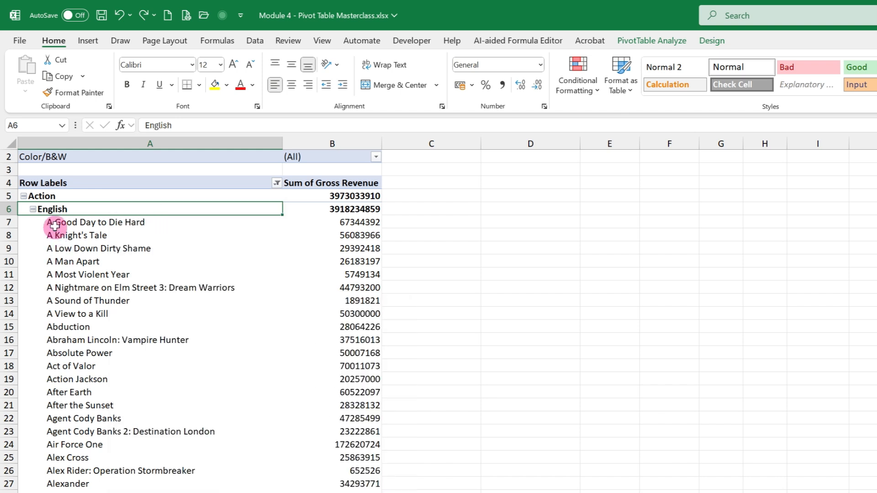
Step: Filter the Genre labels to those that begin with A, and collapse the English group under Action
left_click(55, 195)
left_click(274, 183)
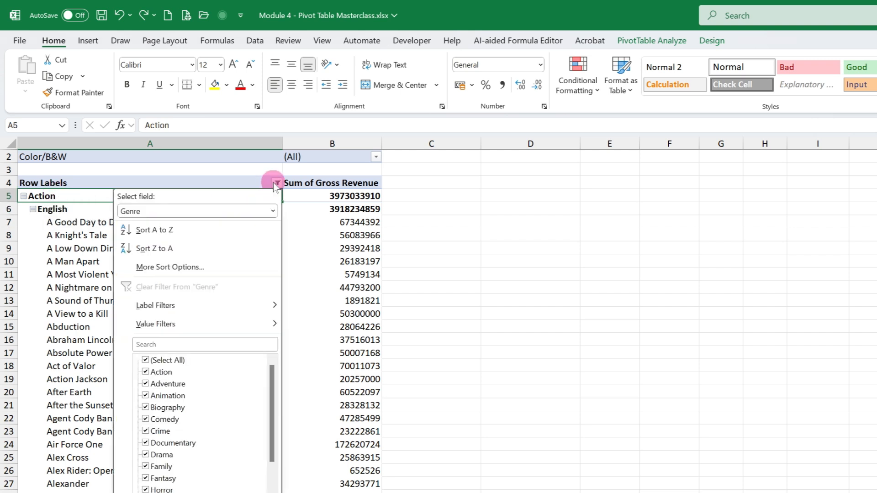
mouse_move(208, 306)
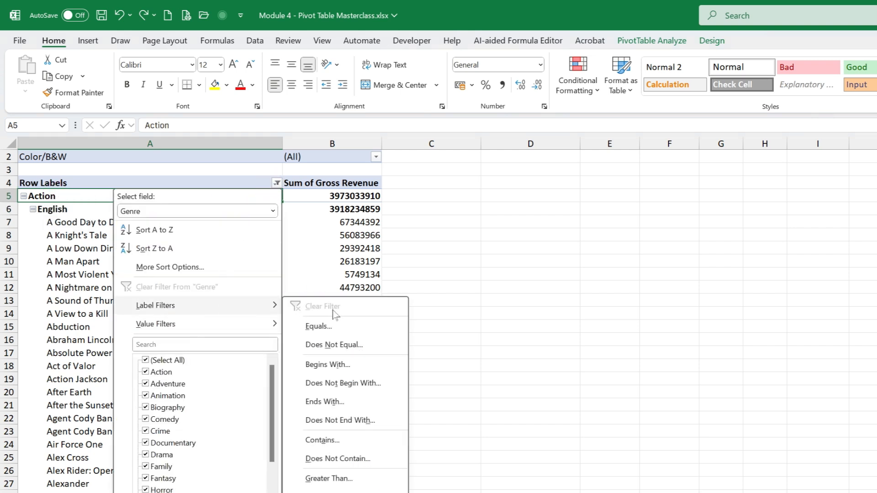
left_click(344, 372)
type("A")
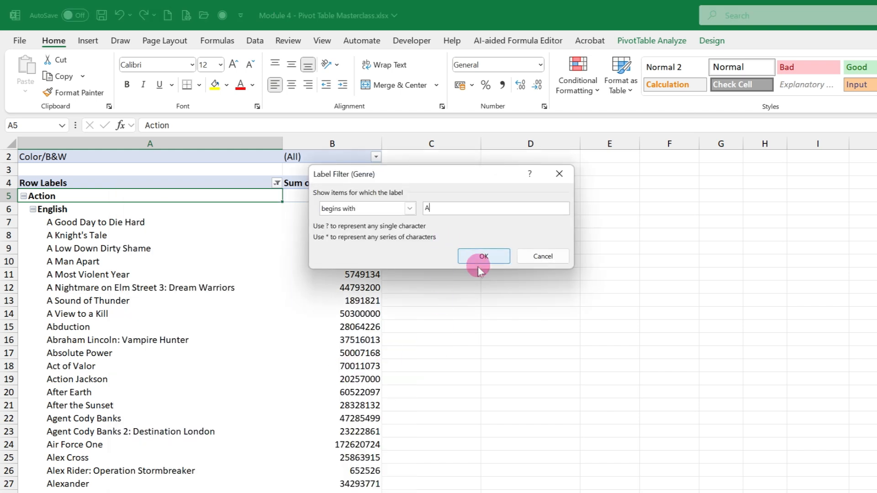
left_click(484, 257)
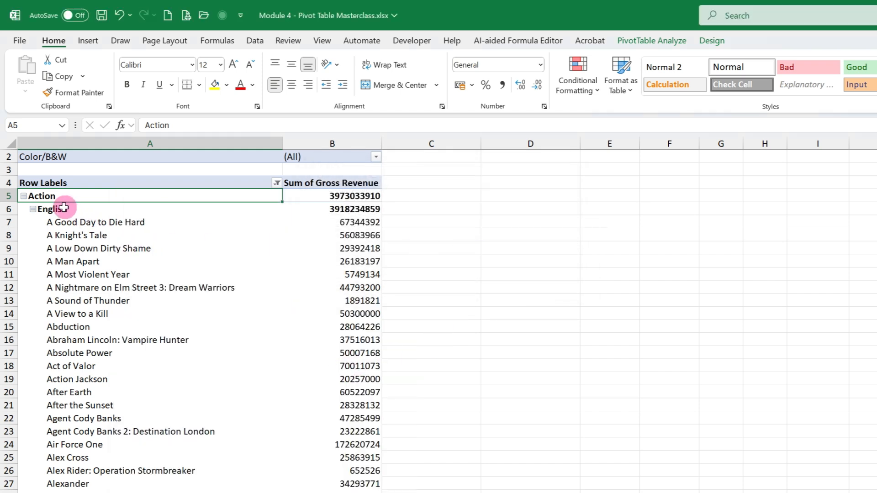
left_click(34, 210)
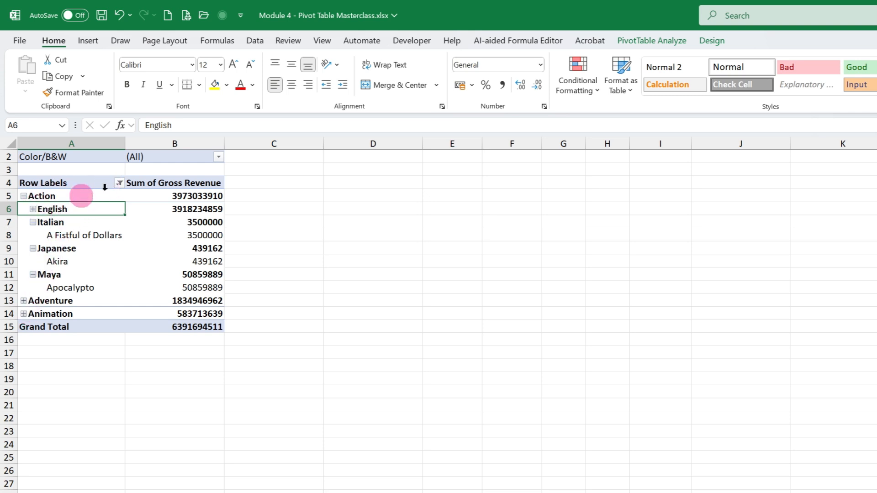
Step: Add a label filter on the Language field for items that begin with I
mouse_move(121, 185)
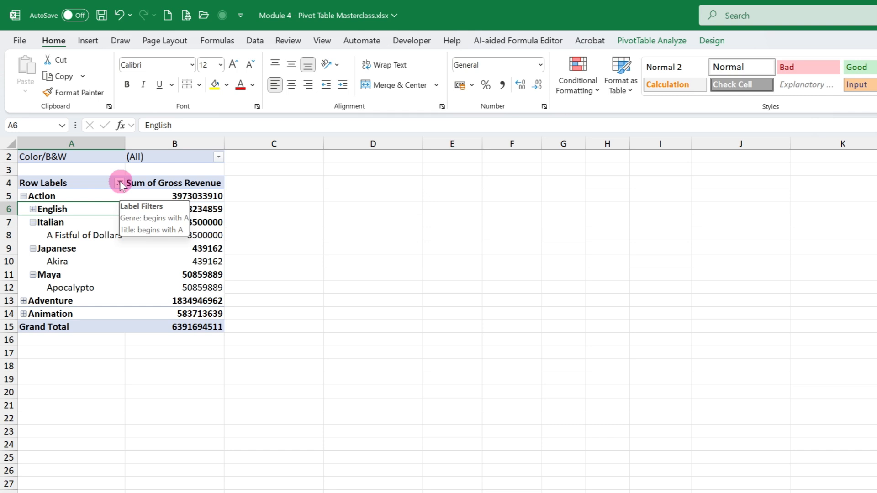
left_click(63, 221)
left_click(63, 210)
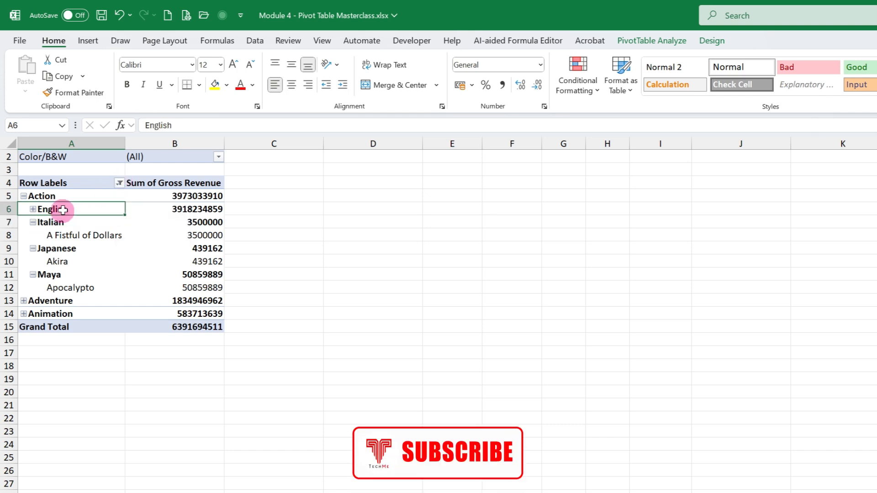
left_click(119, 183)
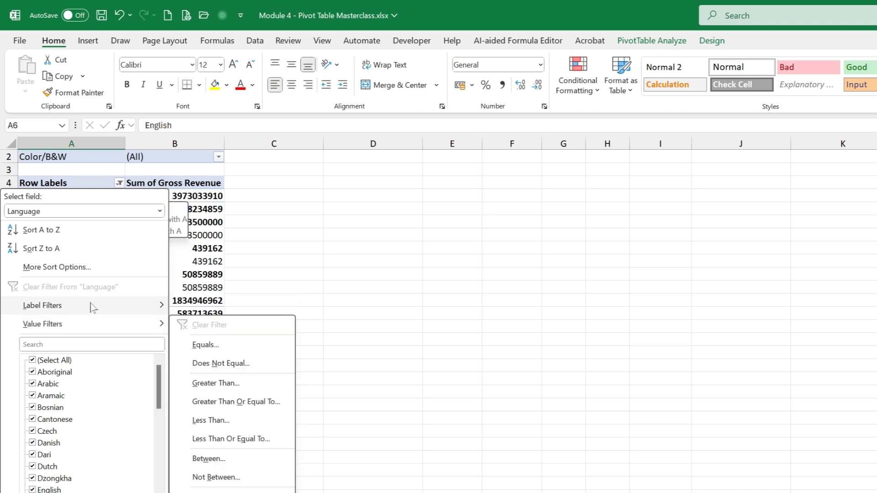
mouse_move(90, 303)
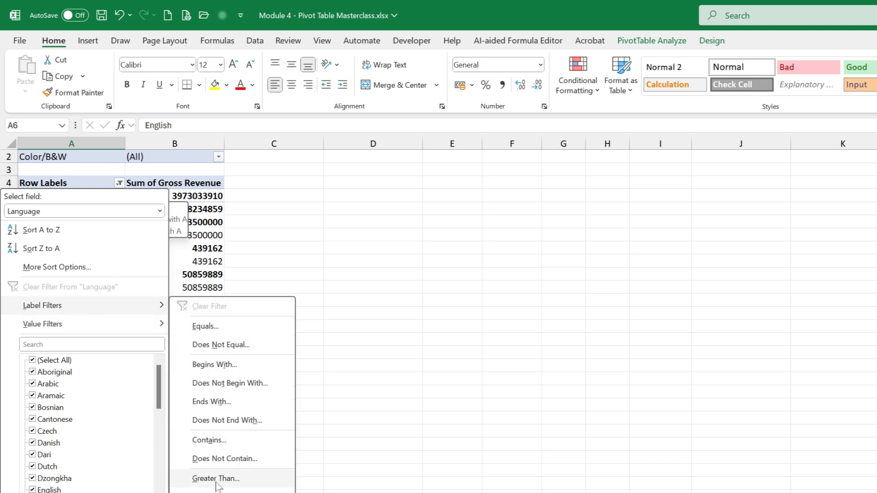
left_click(230, 366)
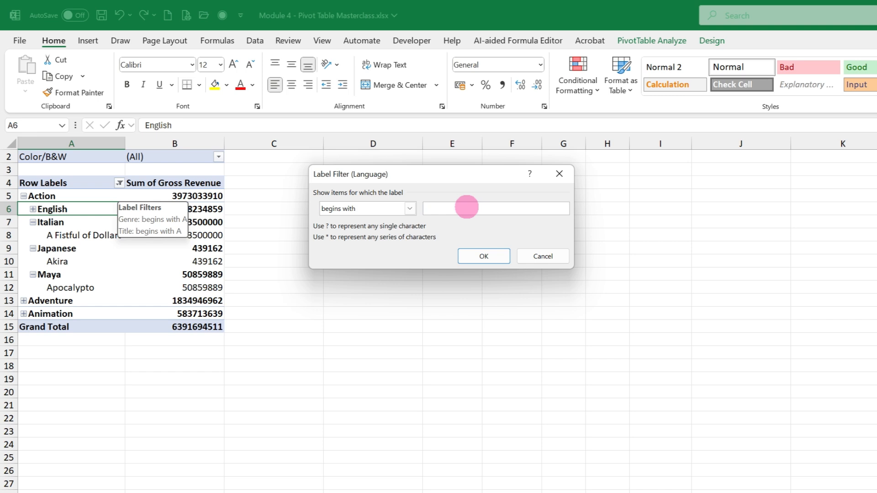
type("I")
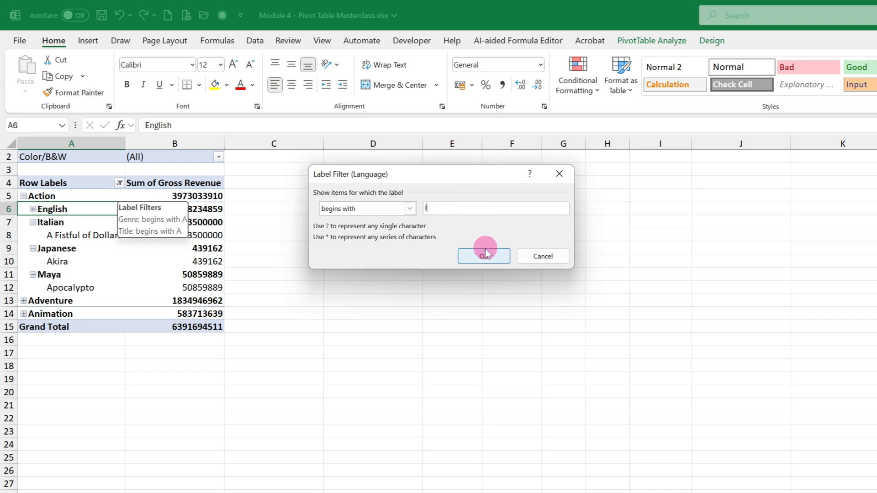
left_click(485, 249)
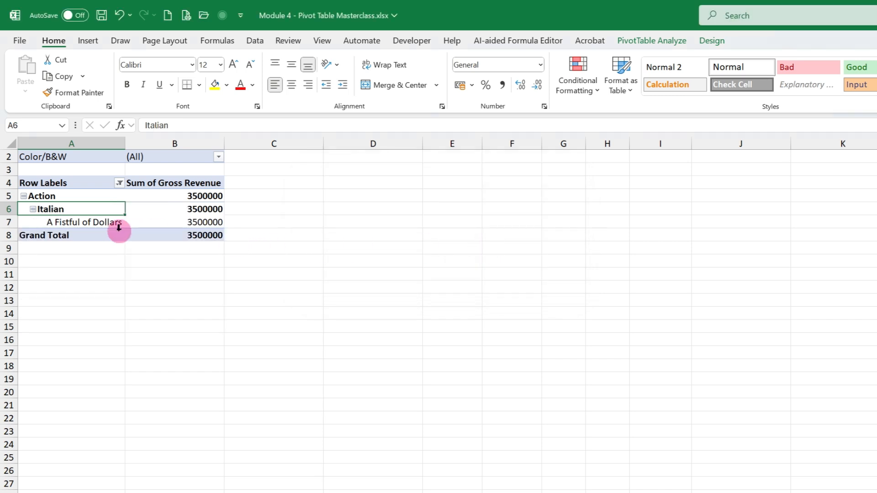
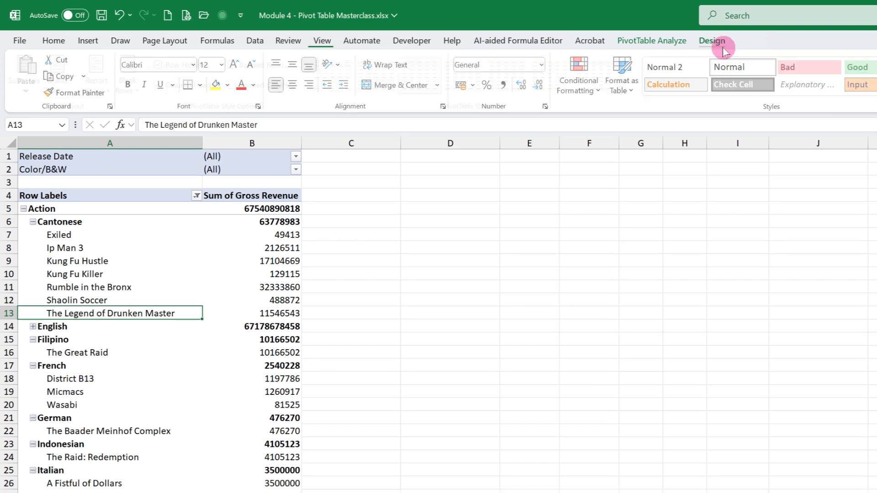
Step: Apply the compact form report layout to the pivot table, and switch it to outline form
left_click(724, 43)
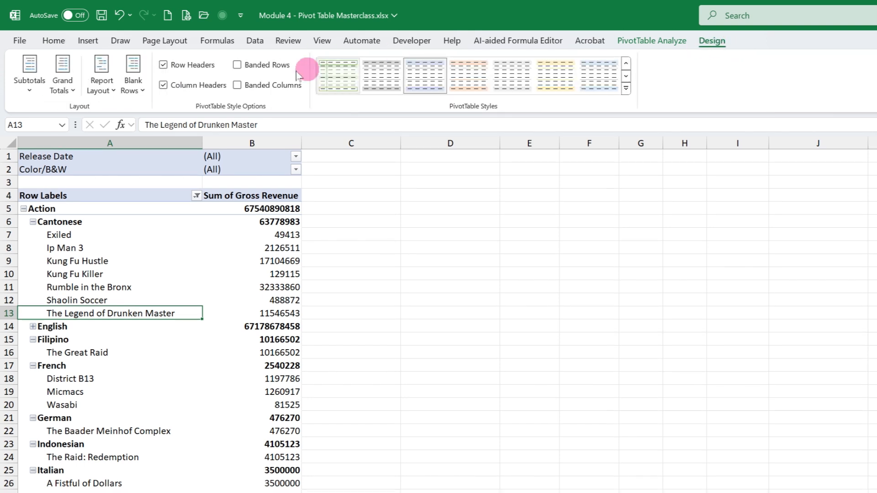
left_click(117, 89)
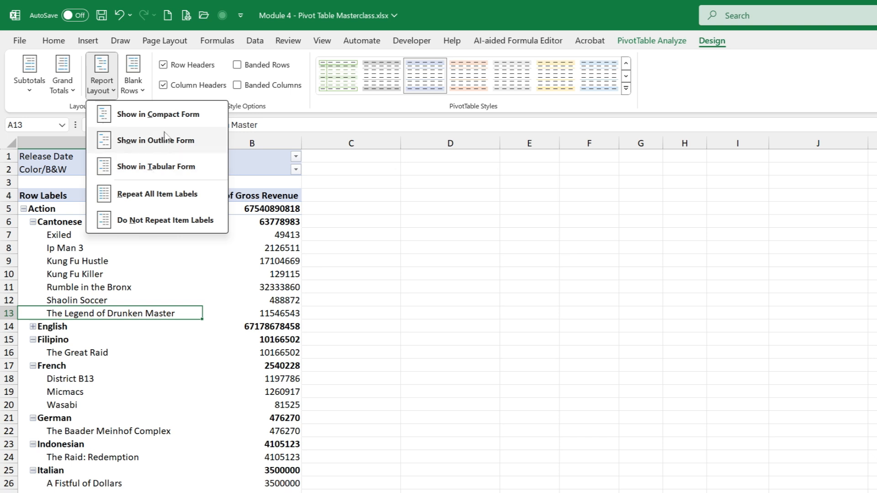
left_click(162, 114)
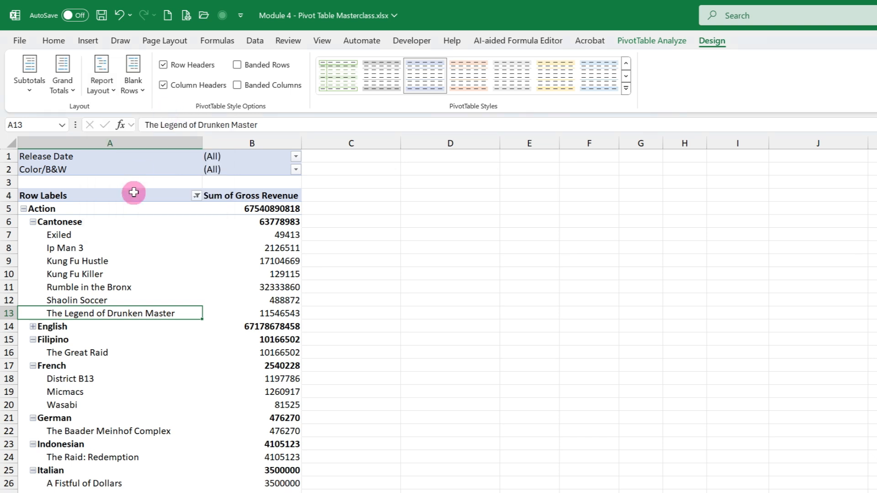
left_click(109, 87)
left_click(132, 115)
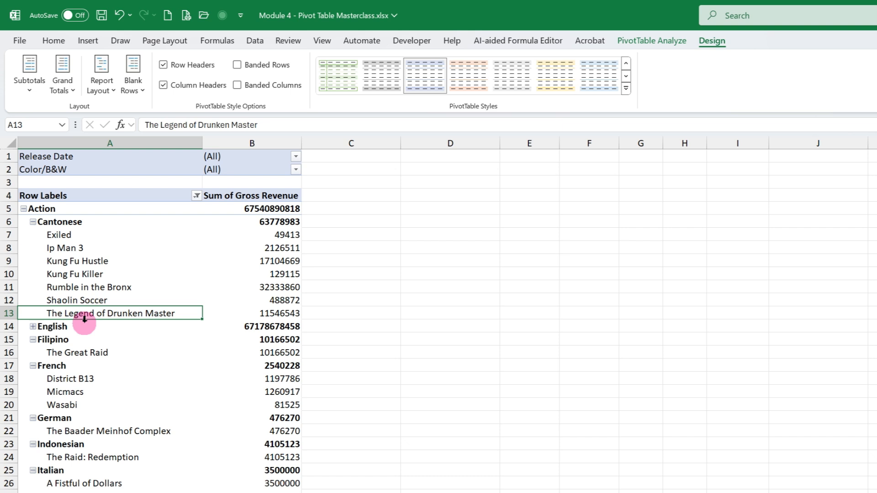
left_click(112, 88)
left_click(145, 141)
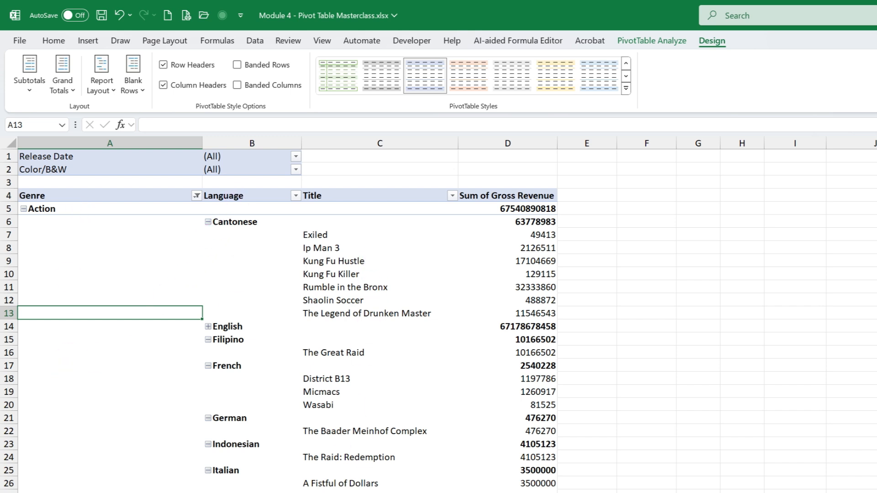
Step: Empty the value of the Genre field's begins-with label filter, and clear that label filter
left_click(197, 196)
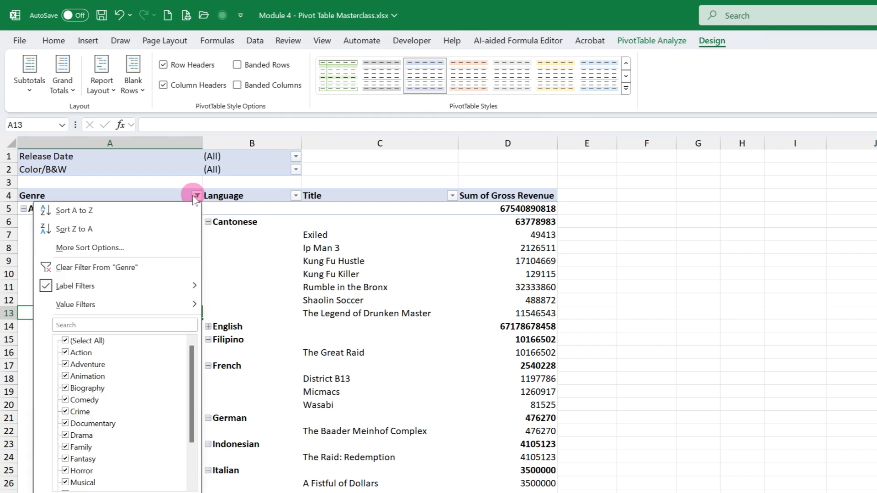
mouse_move(110, 286)
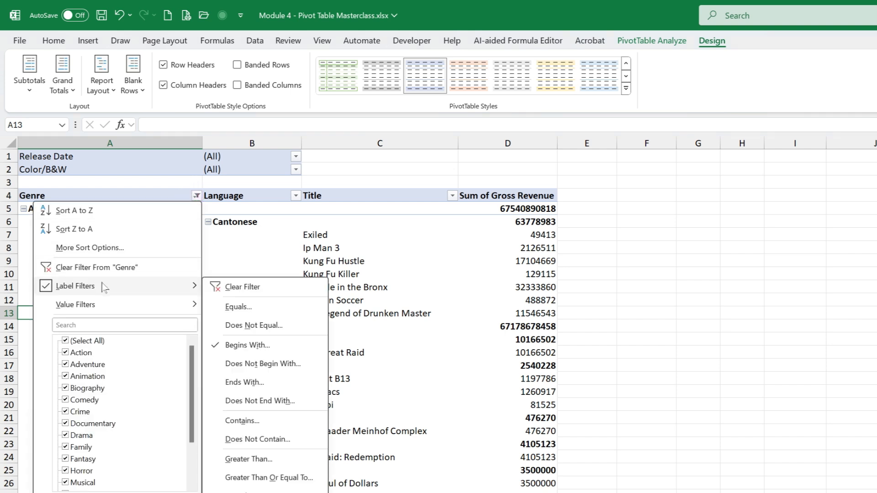
left_click(239, 347)
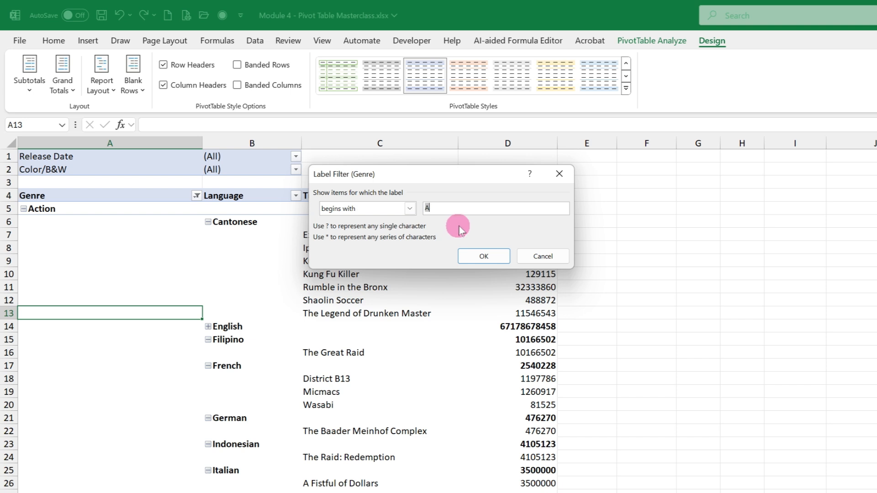
left_click(484, 256)
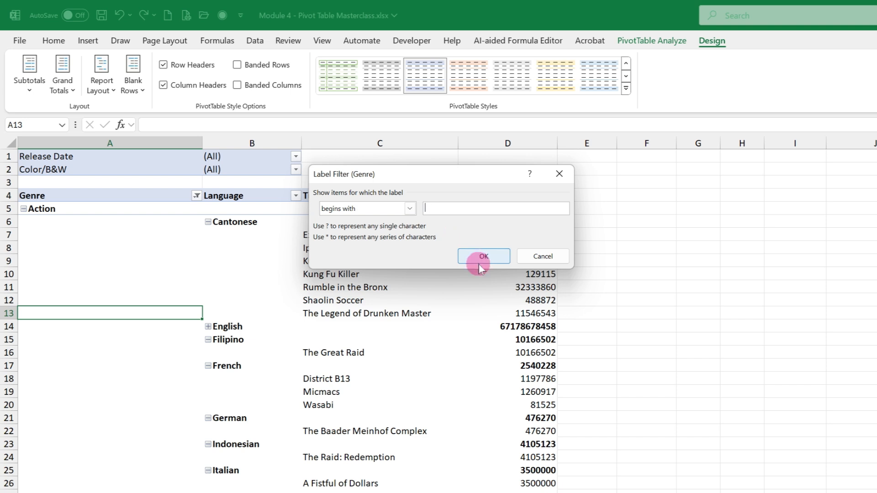
left_click(197, 196)
mouse_move(186, 288)
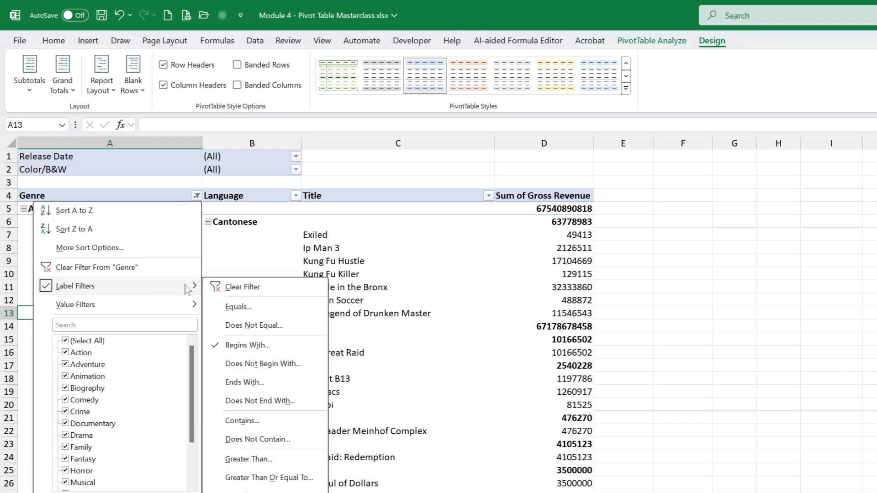
left_click(232, 283)
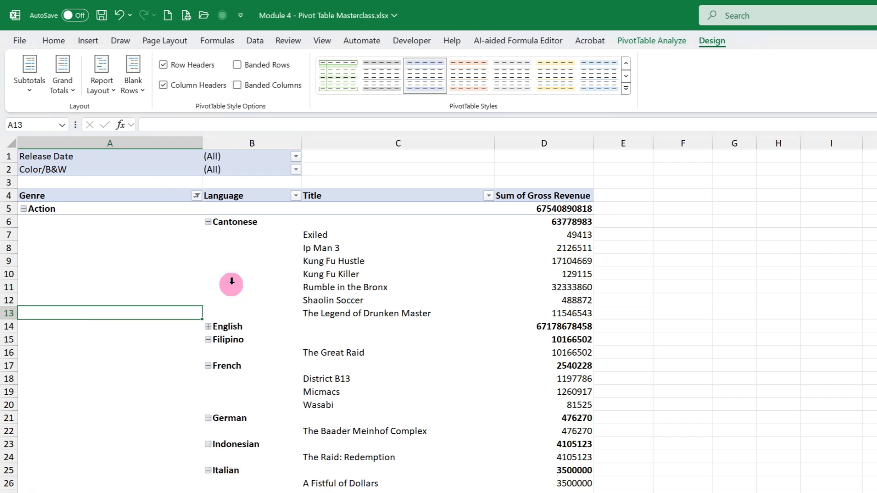
Step: Add an ends-with label filter with the value E on the Language field
left_click(296, 195)
mouse_move(251, 287)
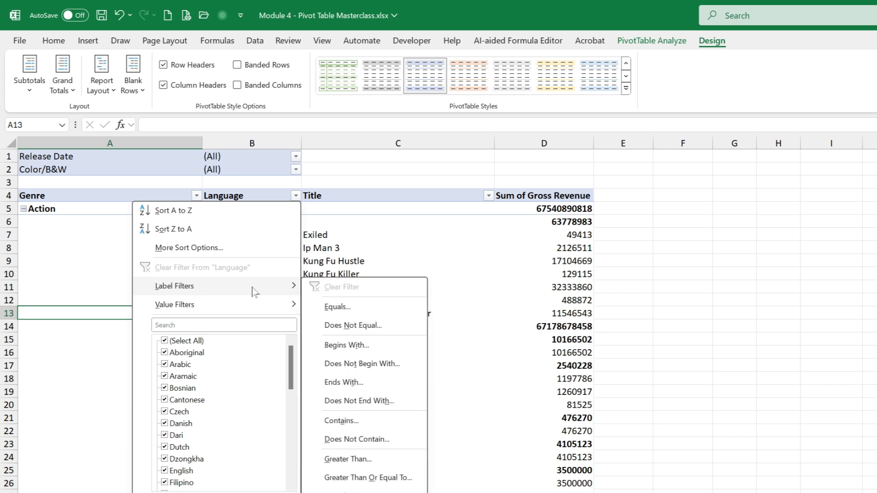
left_click(354, 383)
left_click(414, 245)
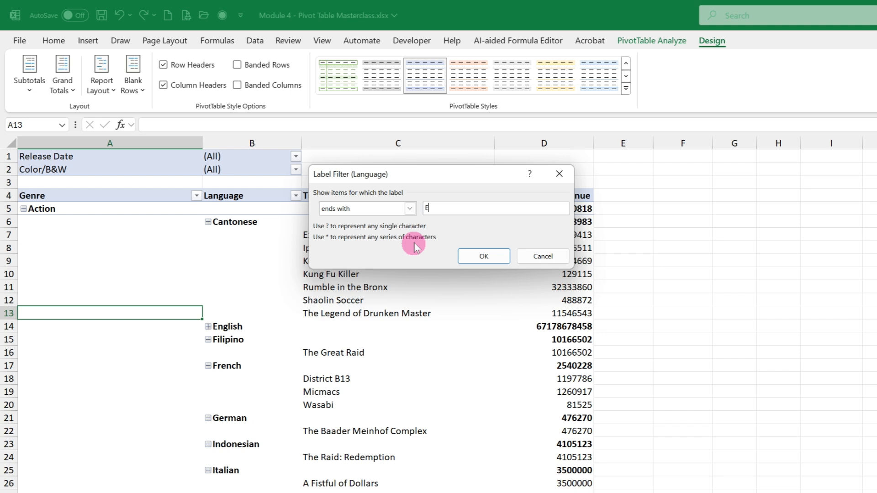
left_click(482, 255)
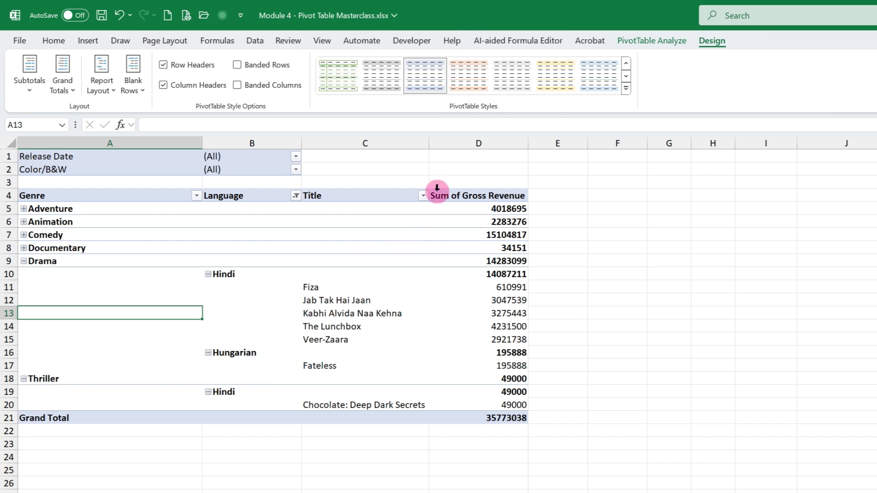
Step: Add a label filter on the Title field for titles that begin with F
left_click(423, 196)
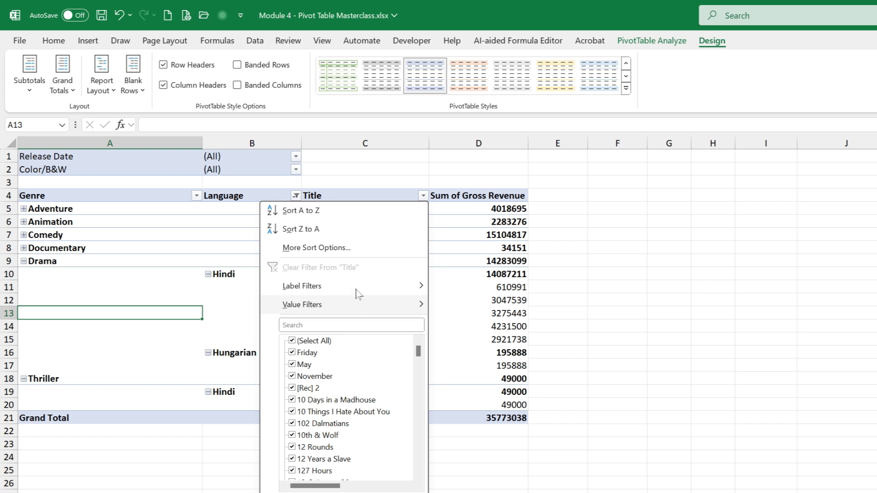
mouse_move(359, 287)
left_click(478, 344)
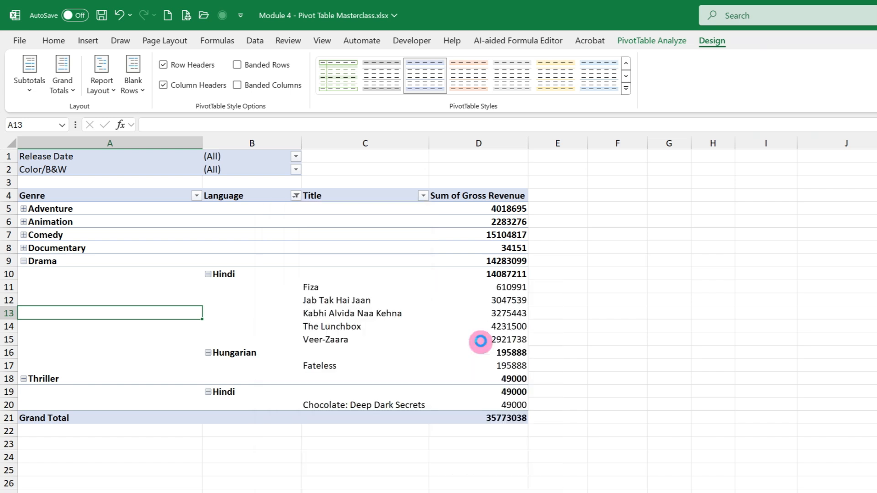
left_click(475, 210)
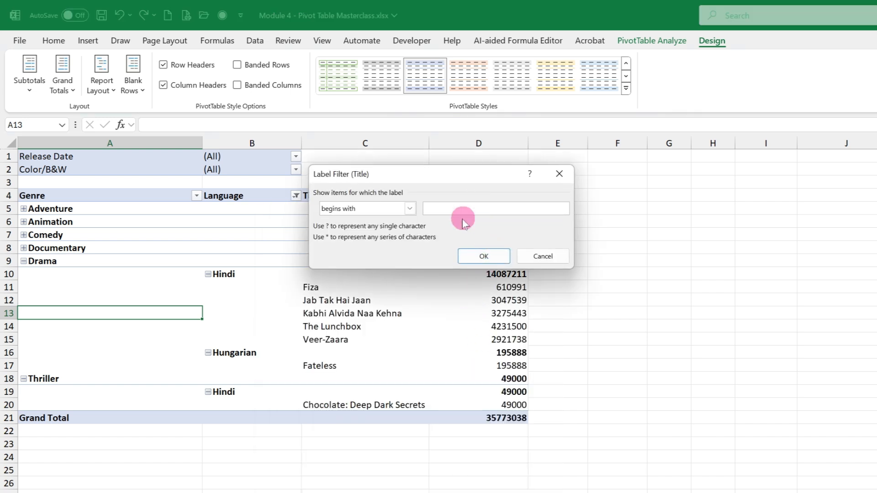
type("F")
left_click(486, 256)
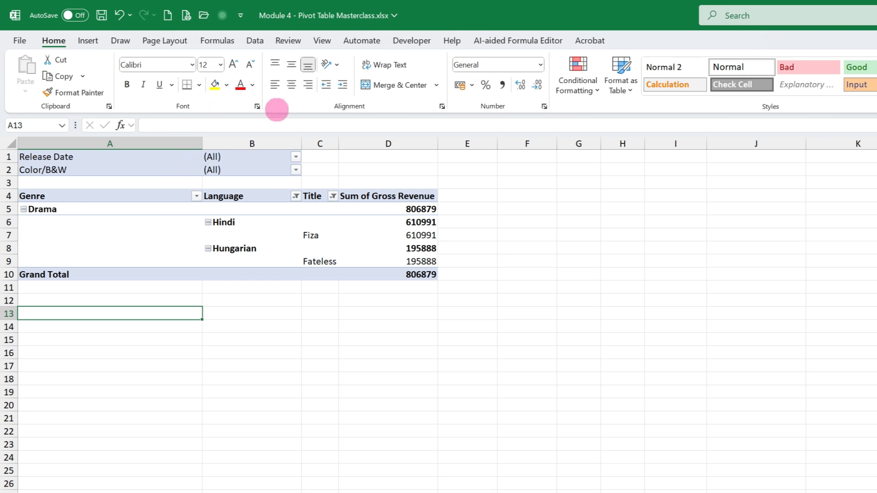
Step: Clear the label filters from the Language and Title fields
left_click(260, 228)
left_click(652, 40)
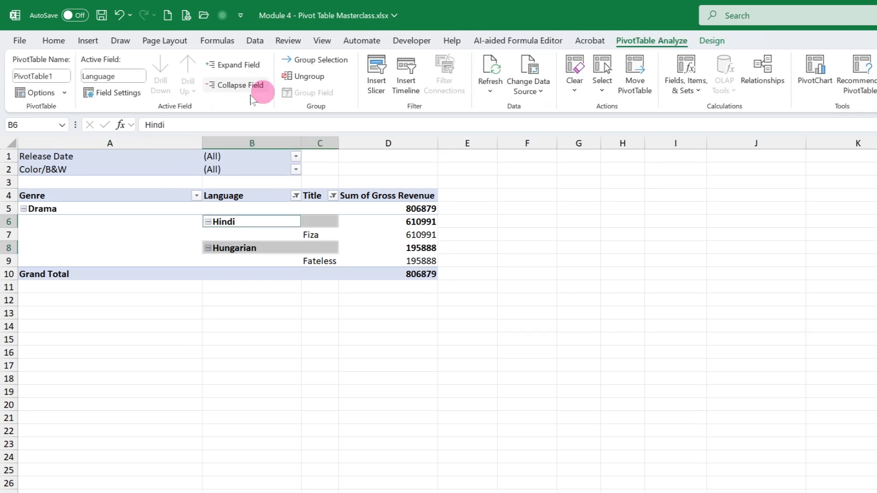
left_click(296, 196)
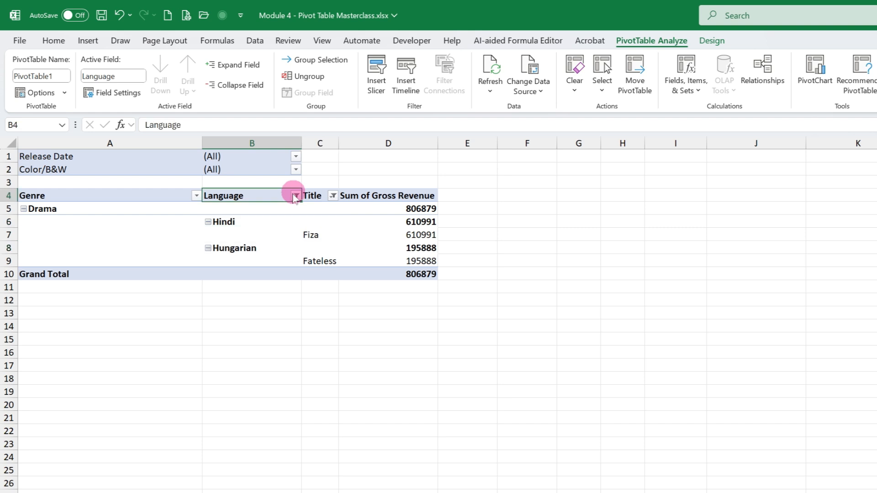
left_click(199, 267)
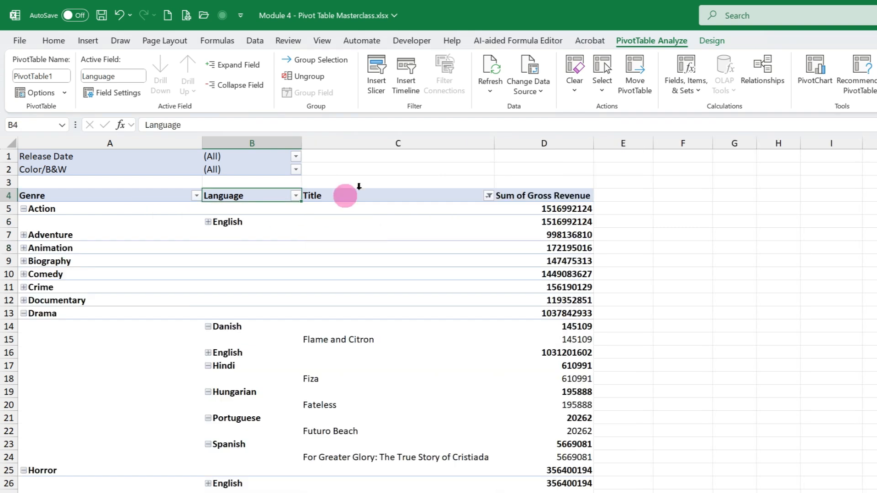
left_click(487, 196)
left_click(382, 266)
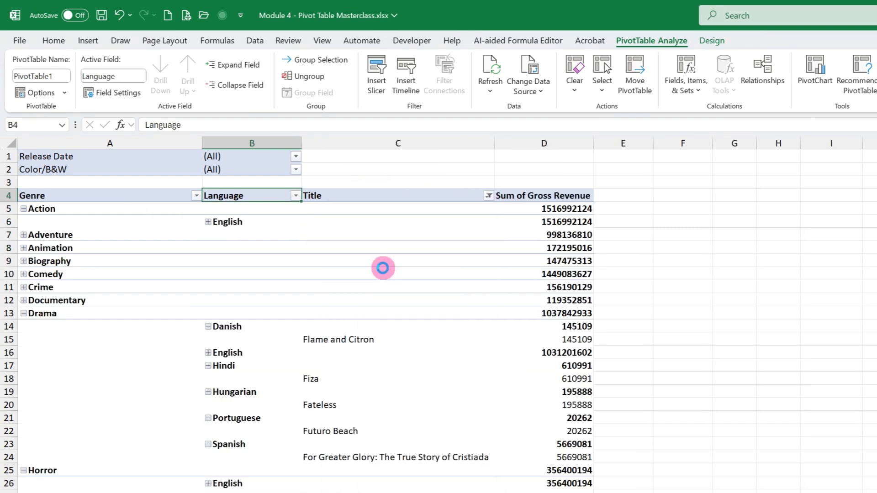
left_click(197, 195)
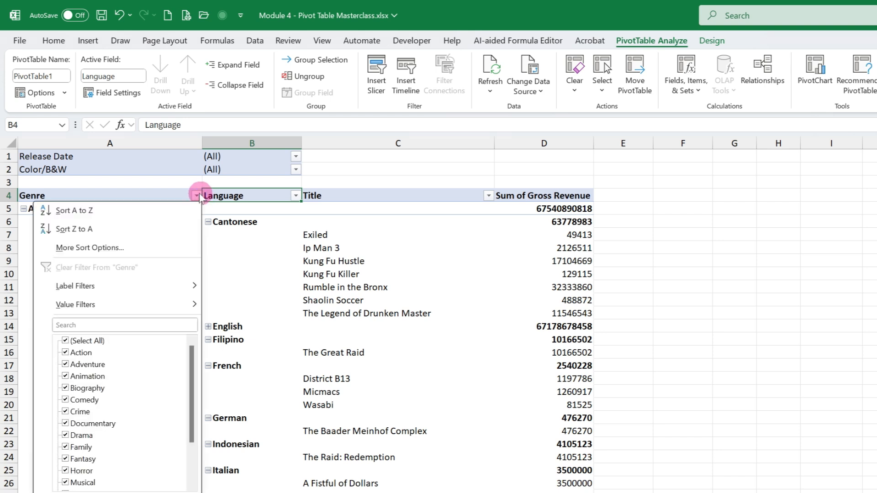
left_click(163, 286)
left_click(396, 301)
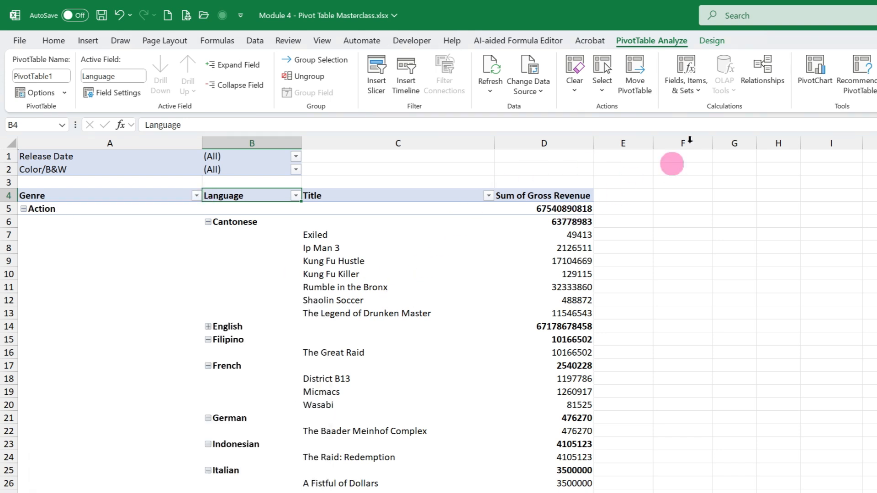
Step: Switch the pivot table's report layout to tabular form
left_click(710, 40)
left_click(101, 84)
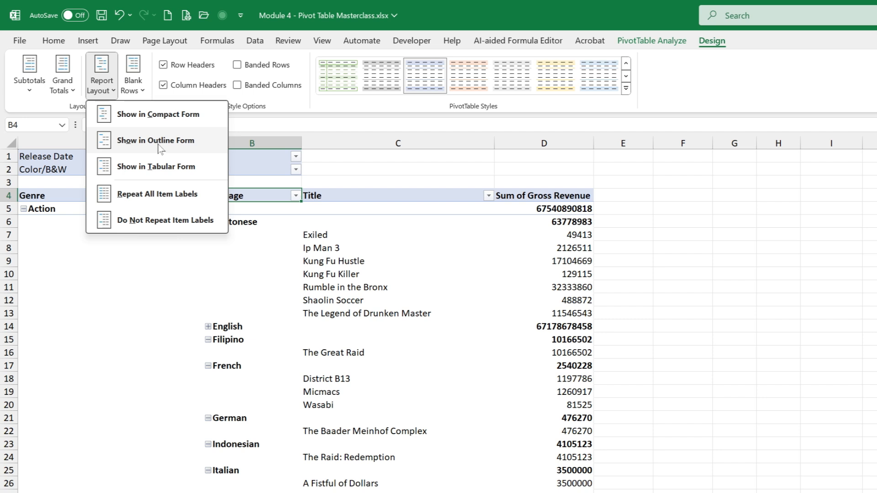
left_click(161, 167)
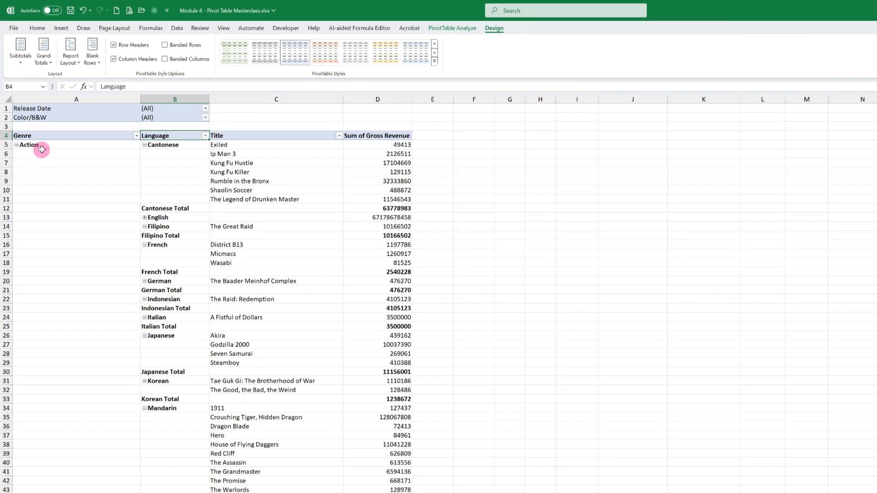
Step: Examine where the tabular layout places the language subtotals and the Action genre total
scroll(58, 223, "down", 7)
left_click(35, 347)
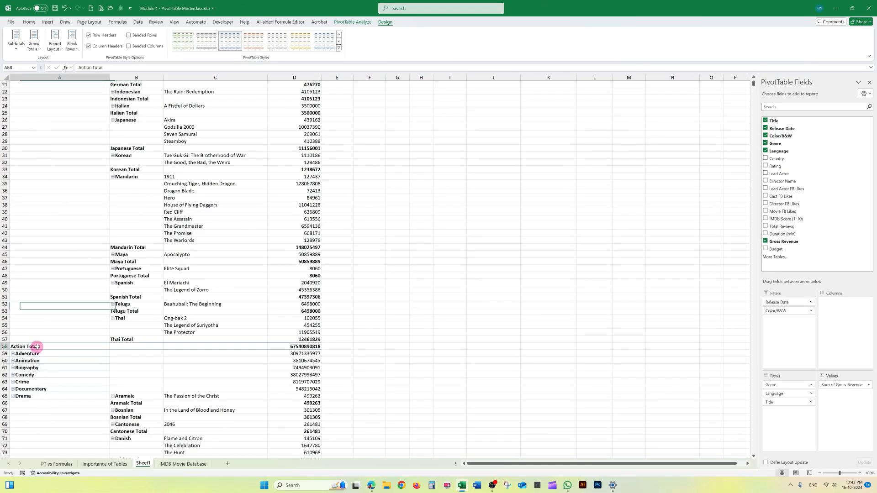
scroll(68, 356, "down", 3)
scroll(68, 355, "down", 2)
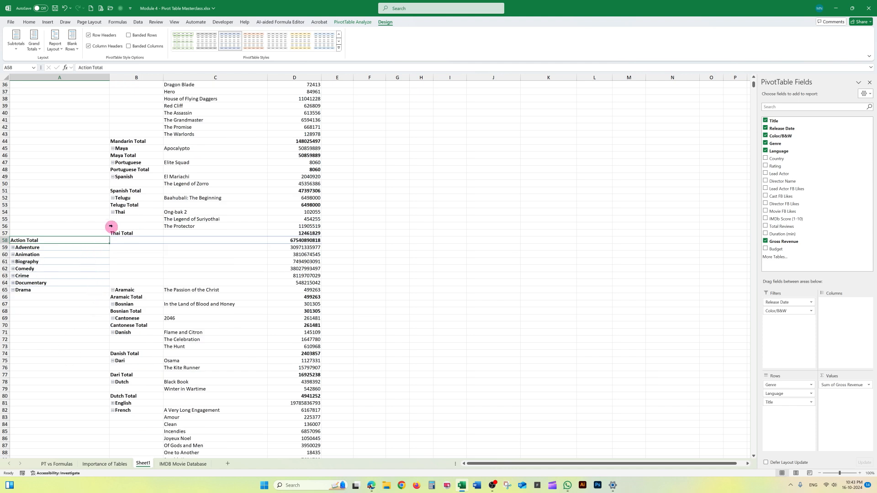
left_click(136, 232)
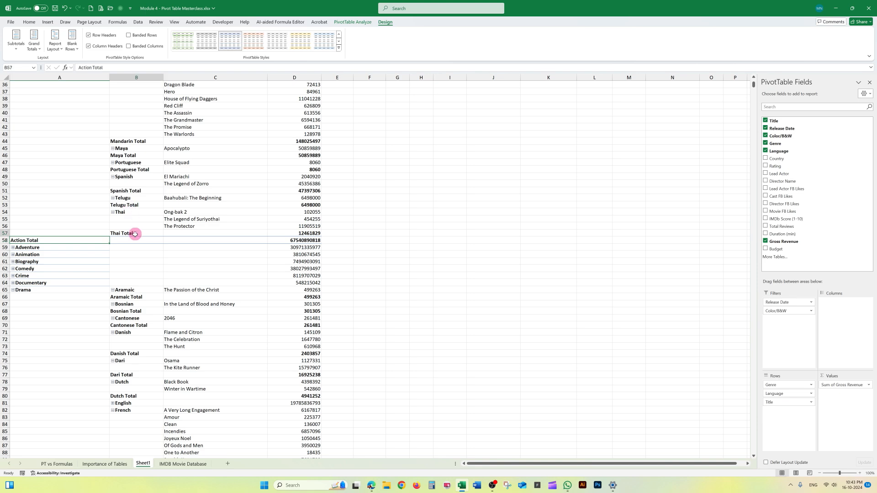
left_click(136, 206)
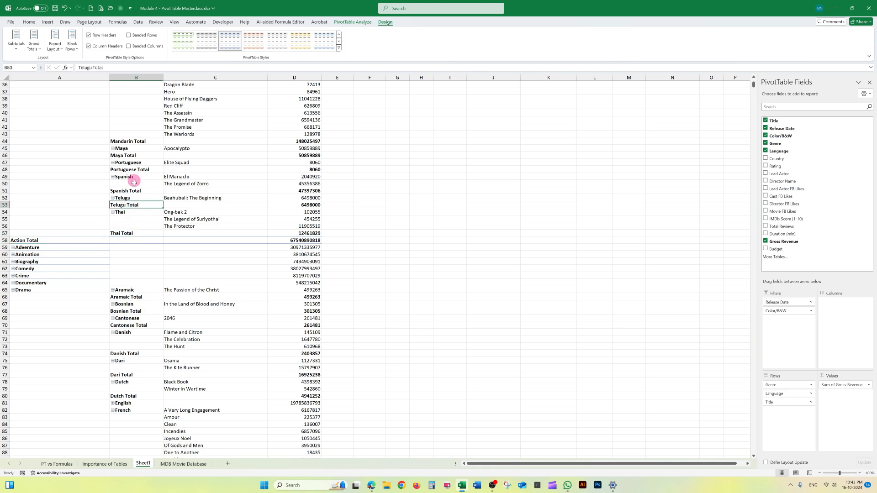
left_click(135, 191)
scroll(147, 197, "up", 7)
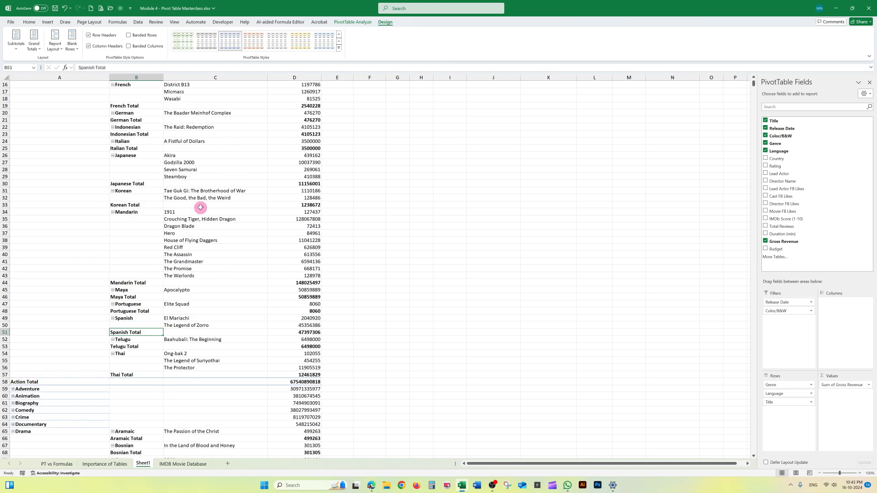
scroll(147, 198, "up", 5)
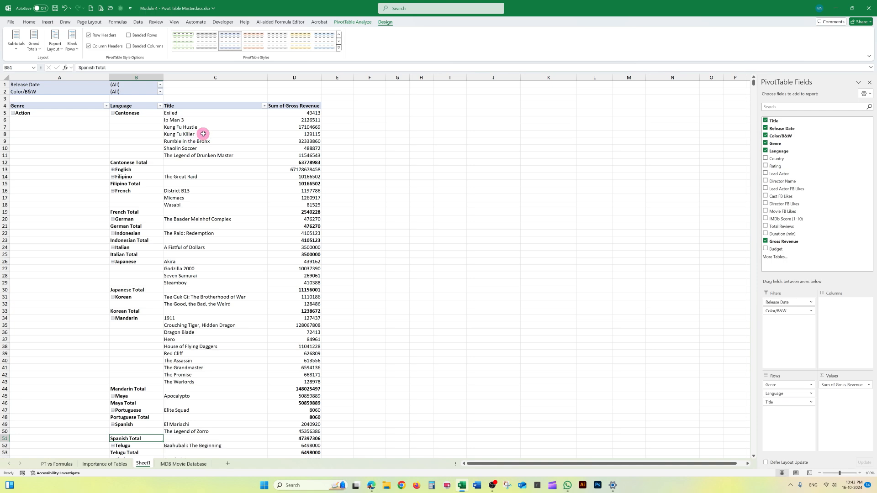
Step: Repeat all item labels in the pivot table's Genre and Language columns
left_click(180, 212)
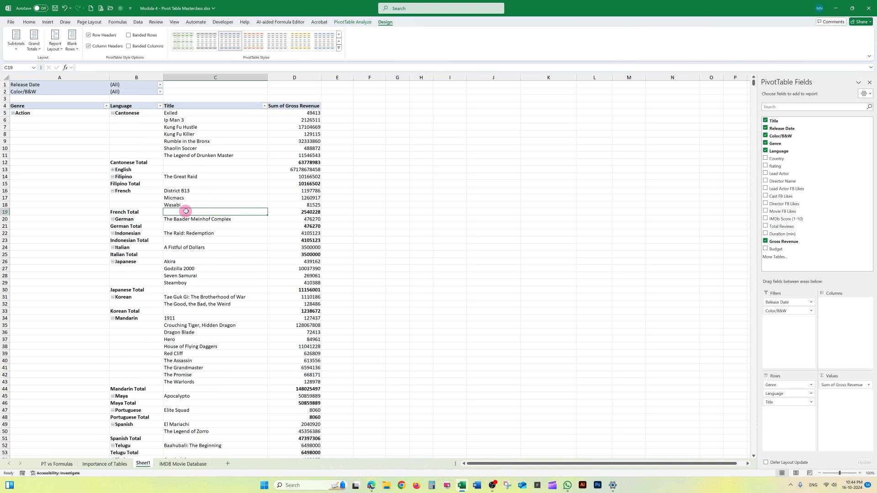
left_click(55, 44)
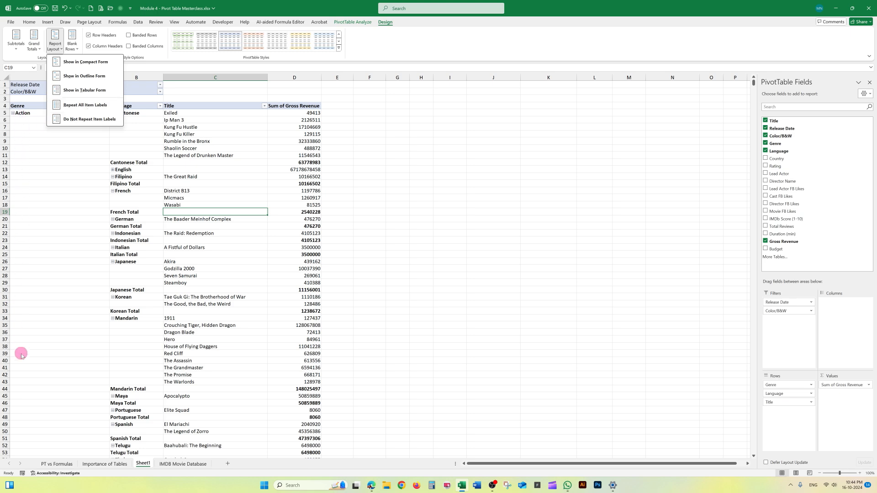
scroll(21, 354, "down", 5)
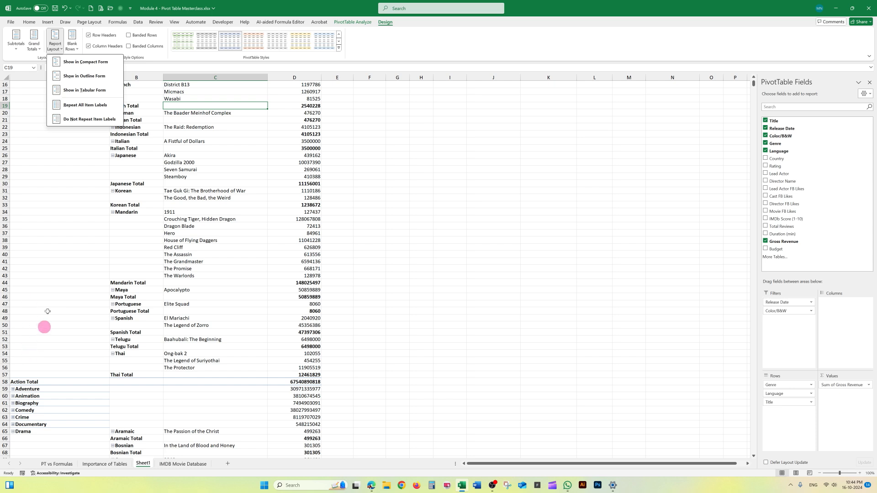
left_click(93, 108)
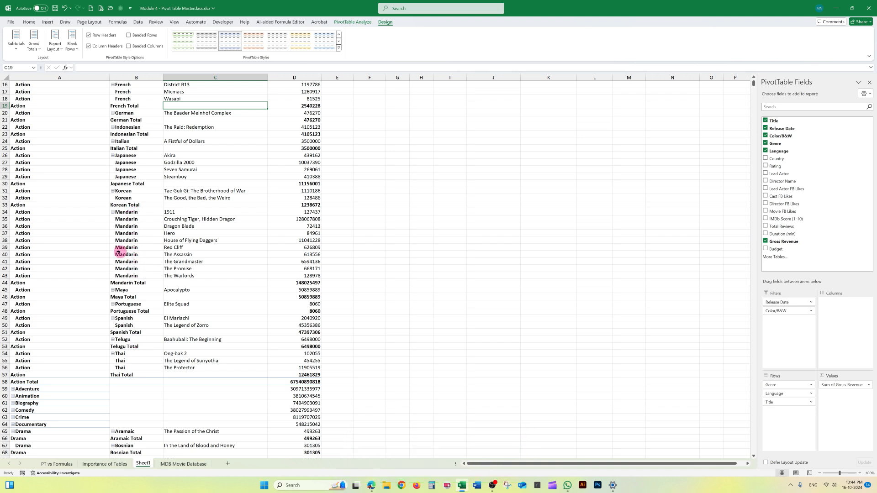
Step: Set the pivot table not to repeat item labels, and check the Genre and Language columns
left_click(57, 45)
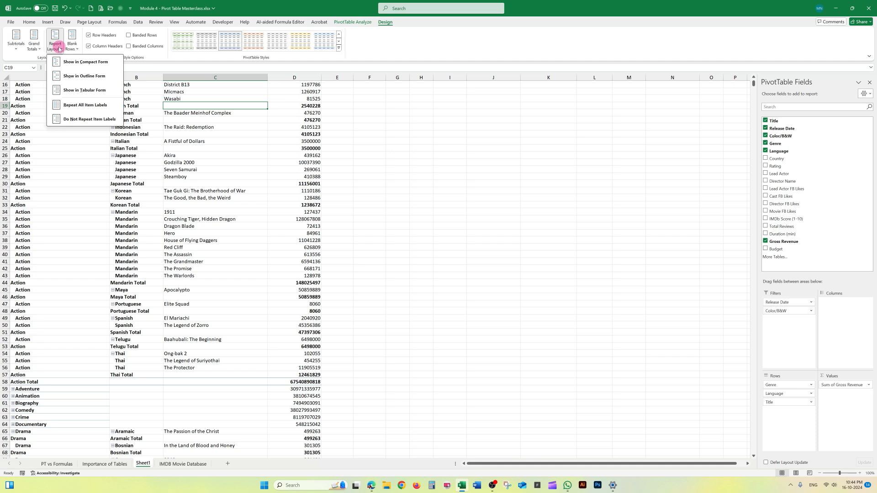
left_click(85, 121)
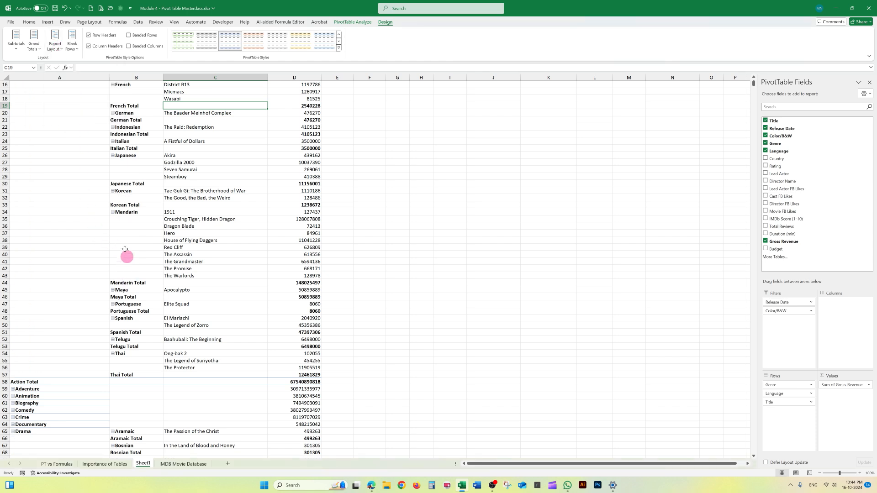
left_click(126, 213)
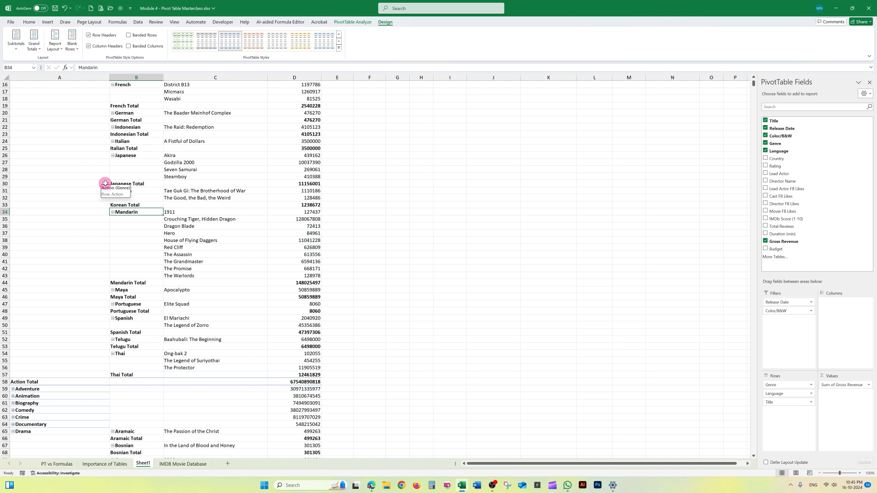
left_click(65, 172)
scroll(62, 174, "up", 5)
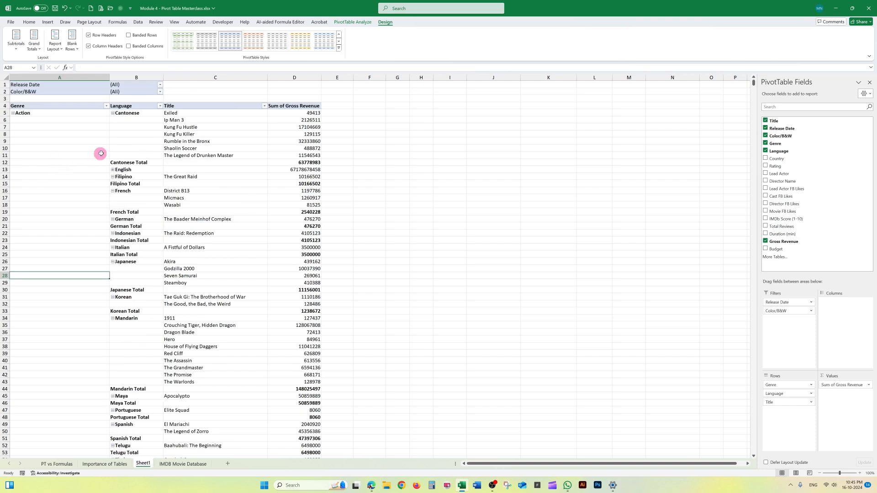
Step: Try several light pivot table styles in turn, including orange and grey, ending with the yellow one
left_click(128, 138)
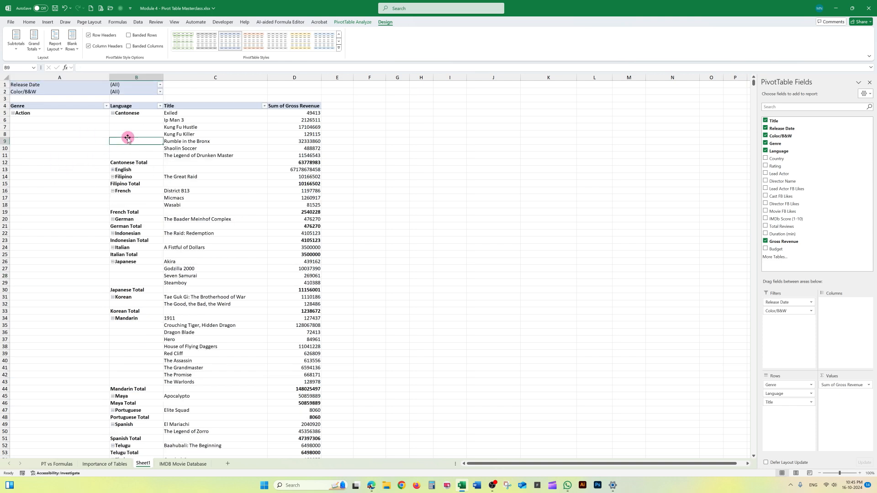
left_click(212, 42)
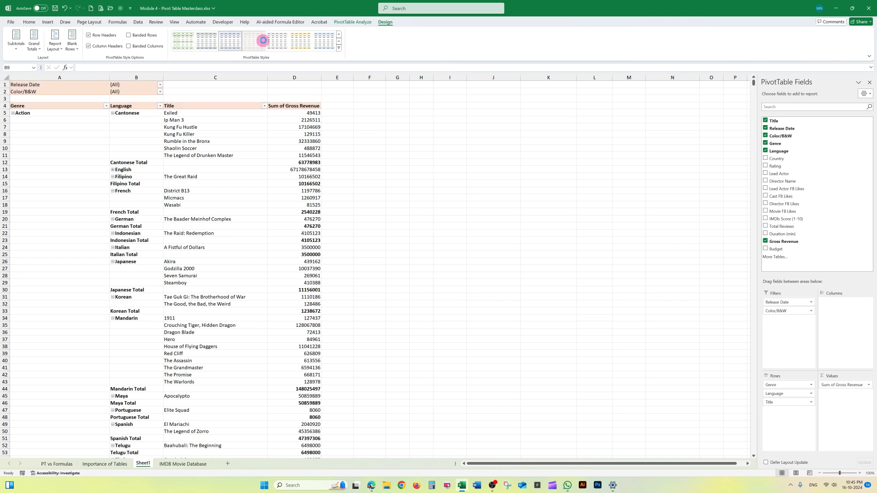
left_click(254, 41)
left_click(284, 42)
left_click(308, 44)
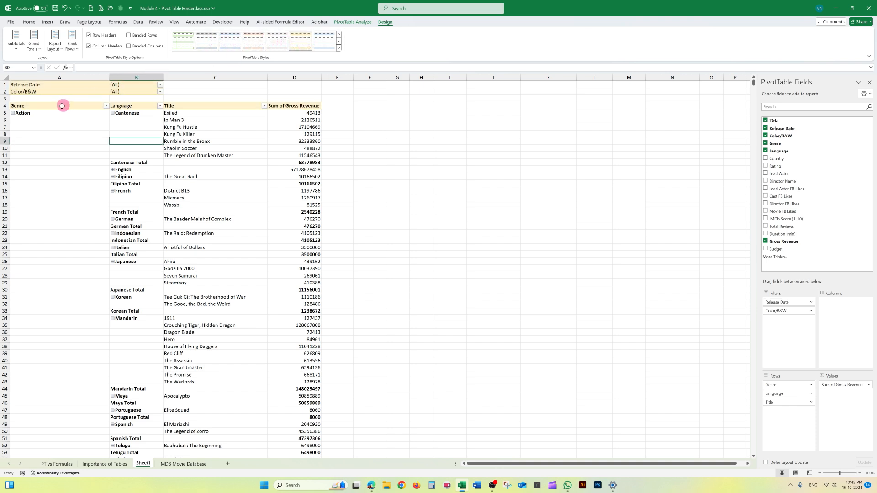
left_click(107, 106)
left_click(110, 105)
Step: Try the orange medium style with black headers, the plain light style and a dark yellow style, ending with the grey medium pivot table style
left_click(339, 49)
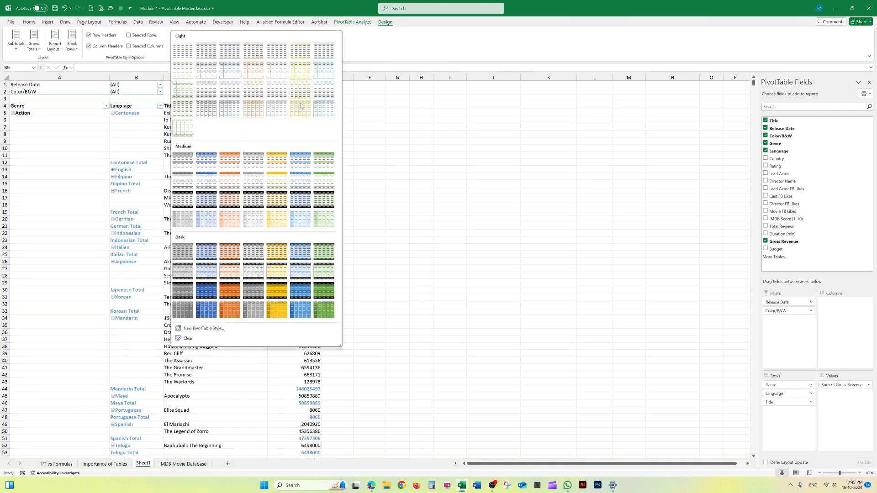
left_click(230, 198)
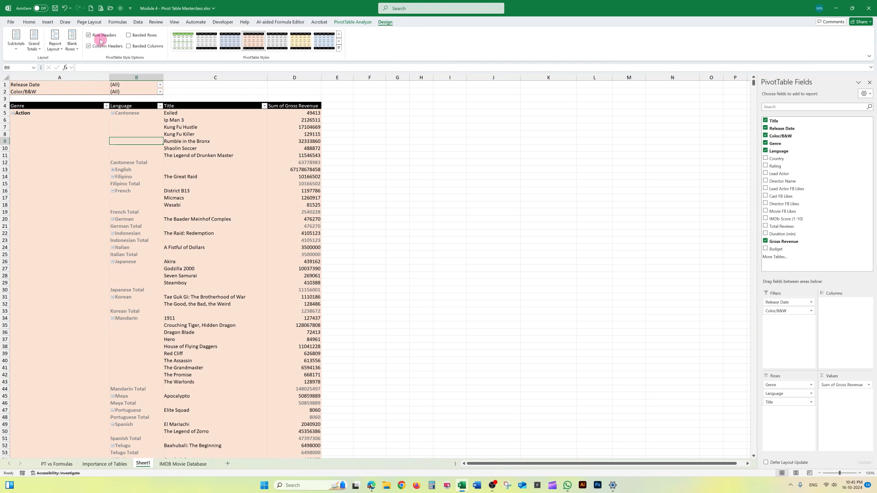
left_click(339, 47)
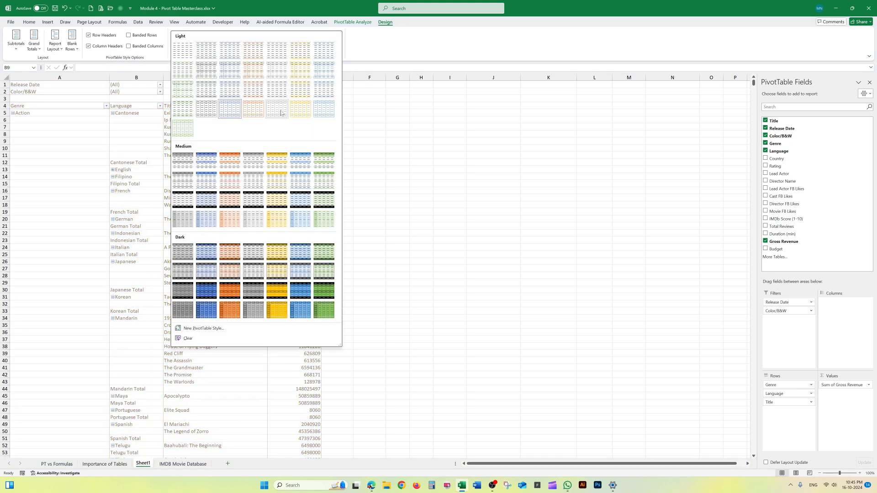
left_click(183, 49)
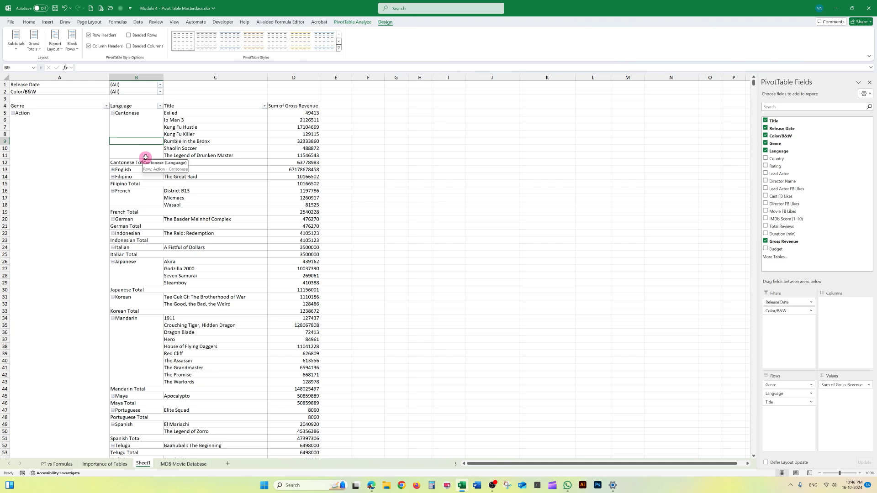
left_click(339, 48)
left_click(283, 313)
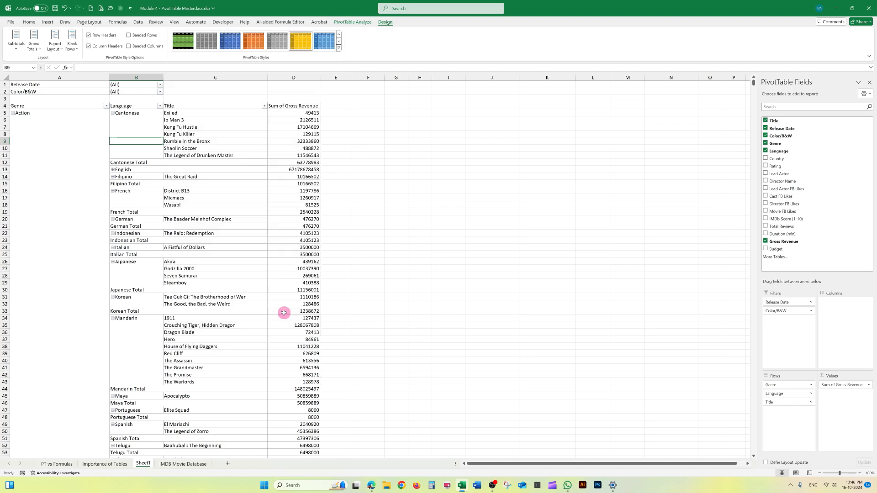
left_click(338, 48)
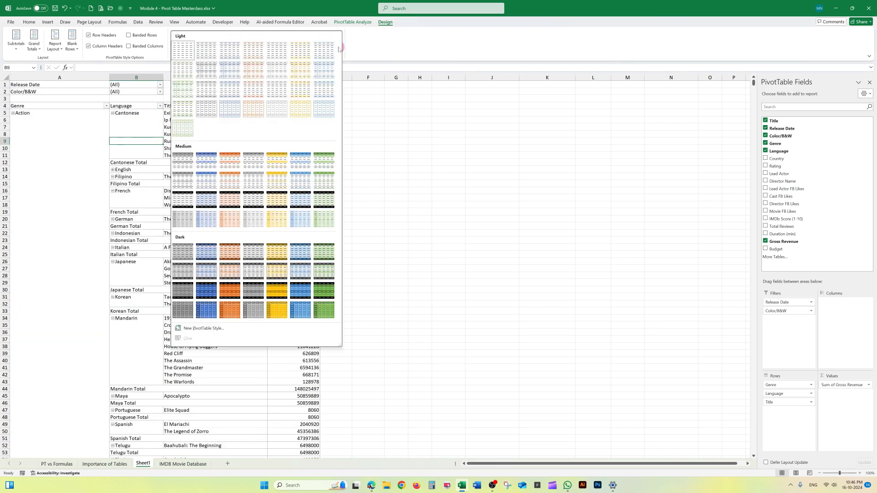
left_click(183, 180)
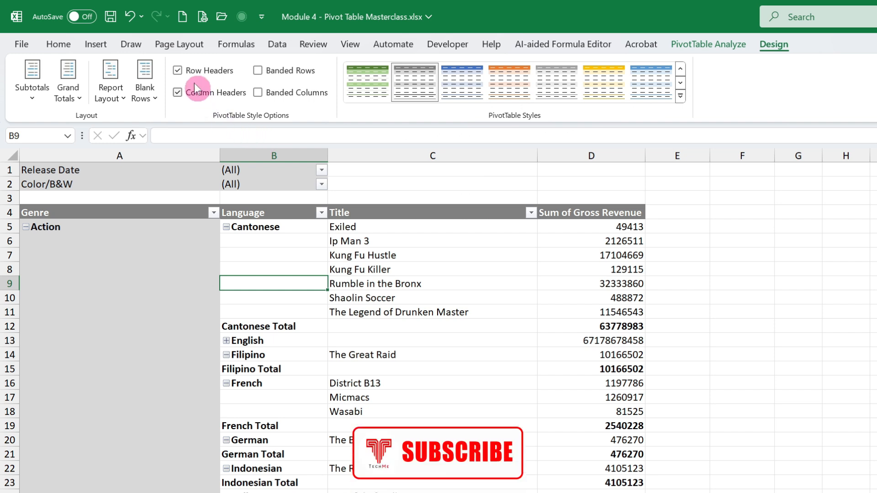
Step: Turn the pivot table's row header formatting off and back on to compare the Genre and Language columns
left_click(178, 71)
left_click(177, 71)
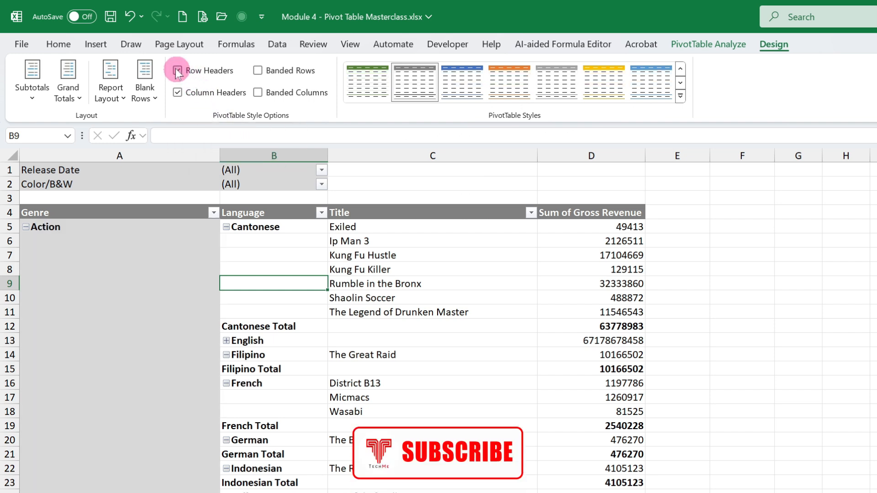
left_click(177, 70)
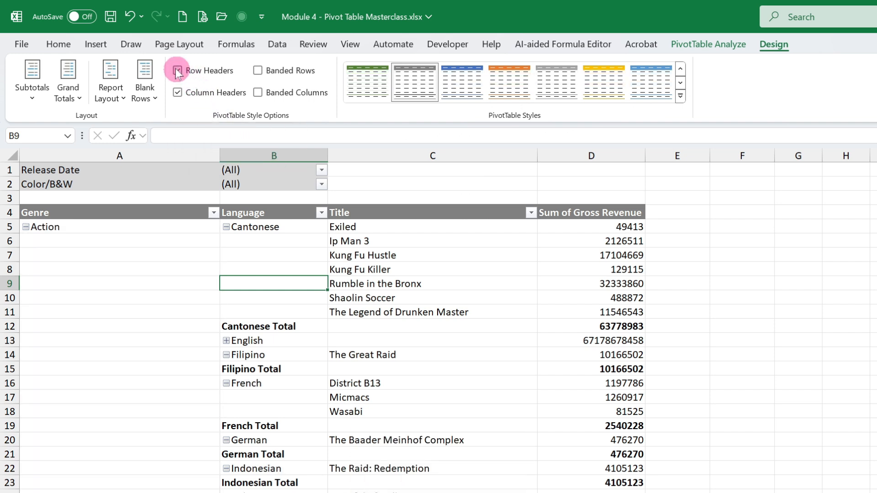
left_click(177, 70)
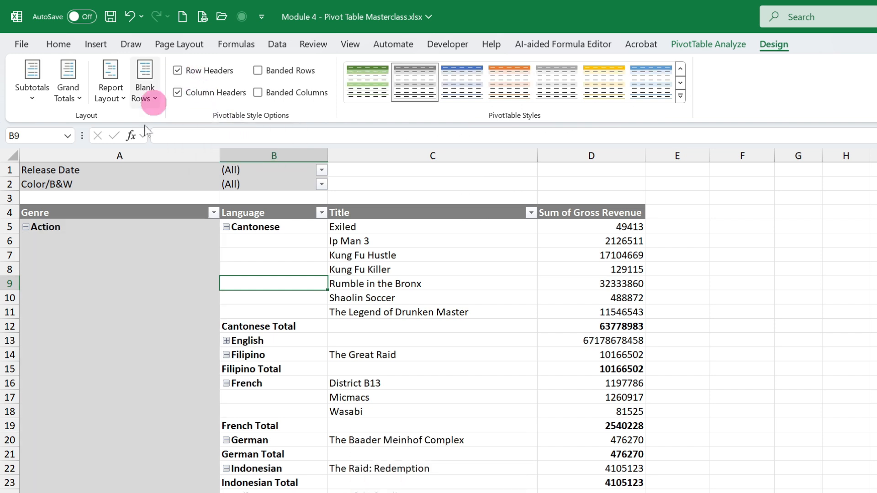
Step: Turn the pivot table's column header formatting off and back on to compare the heading row
left_click(178, 92)
left_click(177, 93)
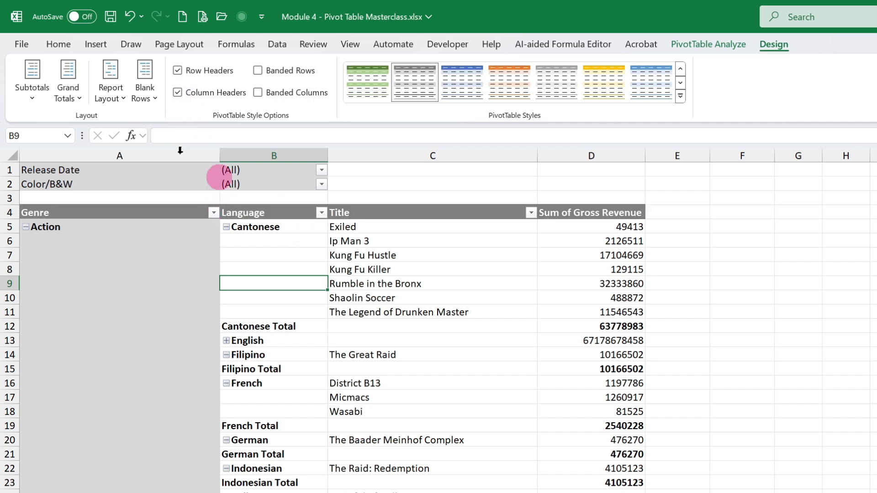
left_click(177, 92)
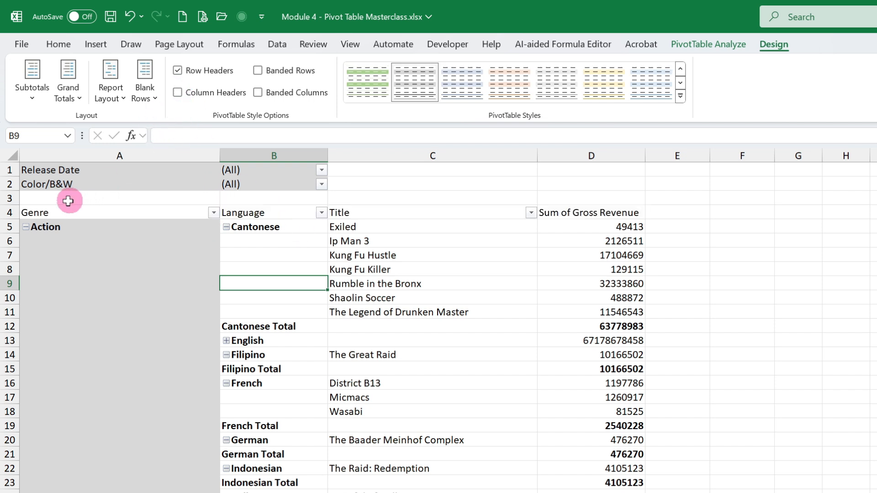
left_click(177, 93)
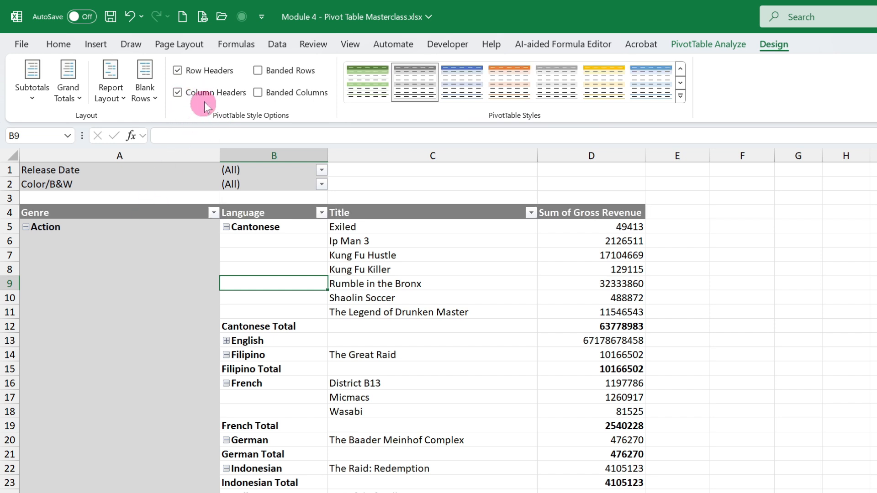
Step: Turn on banded rows, apply the blue medium pivot table style, and check the banding down through the Drama genre
left_click(258, 71)
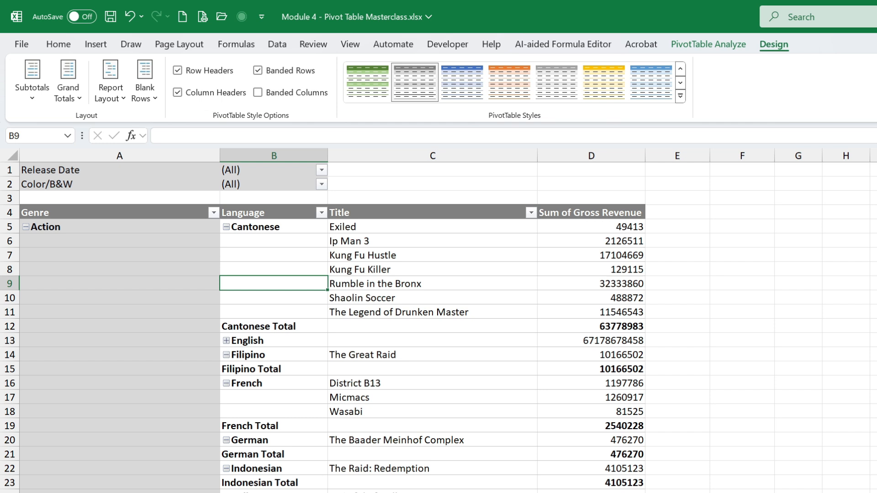
left_click(367, 84)
left_click(411, 315)
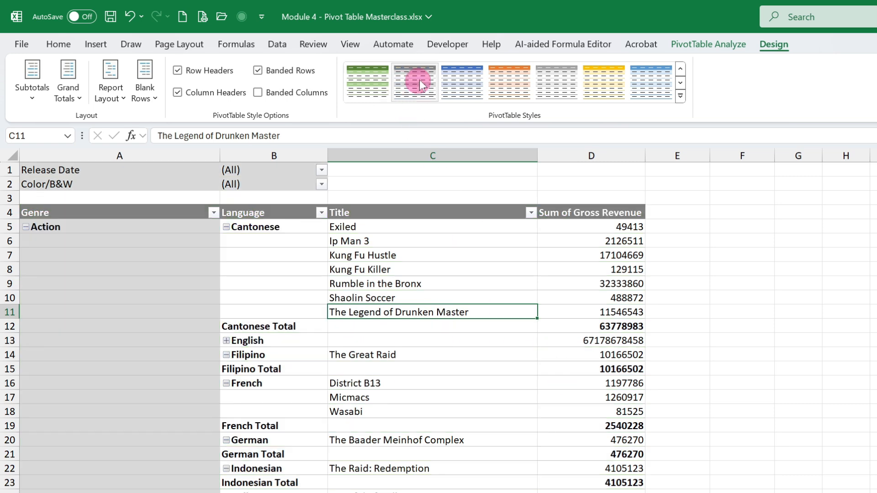
left_click(454, 89)
scroll(438, 326, "down", 8)
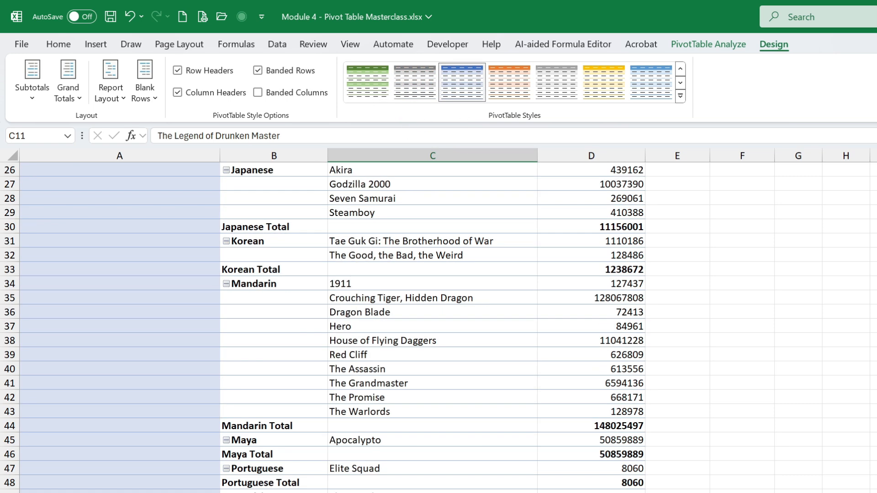
left_click(120, 492)
scroll(332, 327, "down", 17)
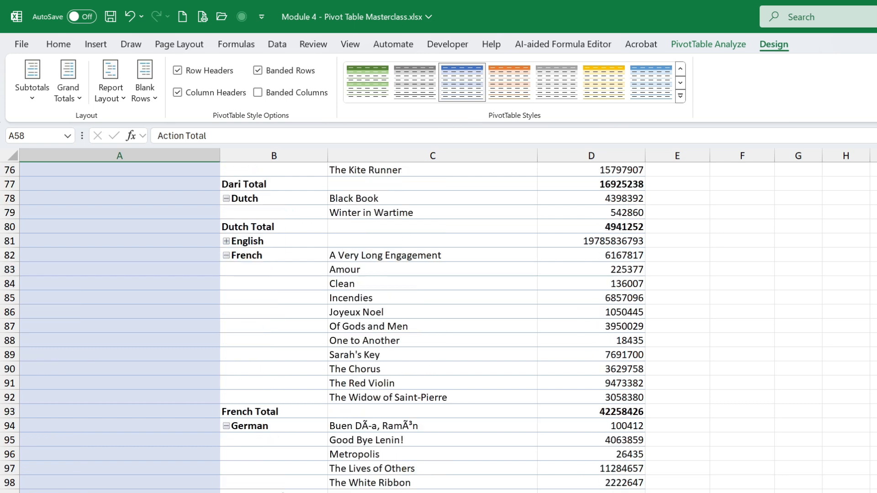
scroll(617, 212, "up", 5)
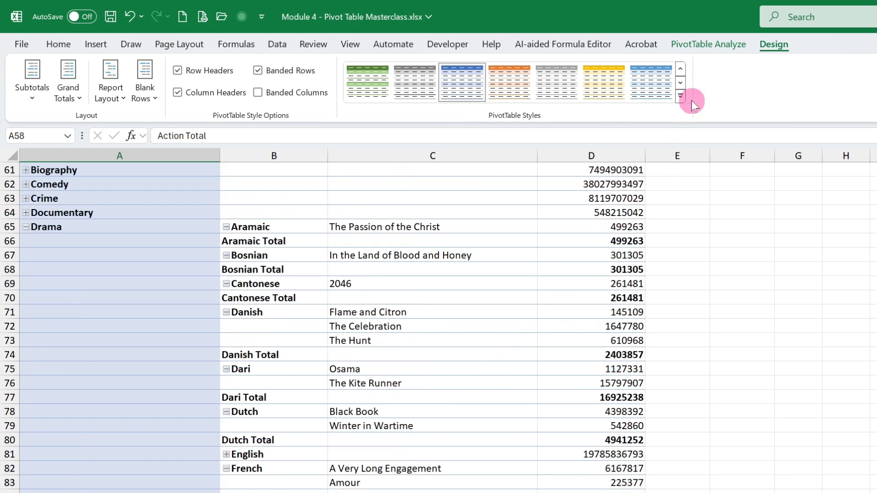
Step: Apply the dark grey pivot table style and check its banded rows up to the report filters
left_click(681, 96)
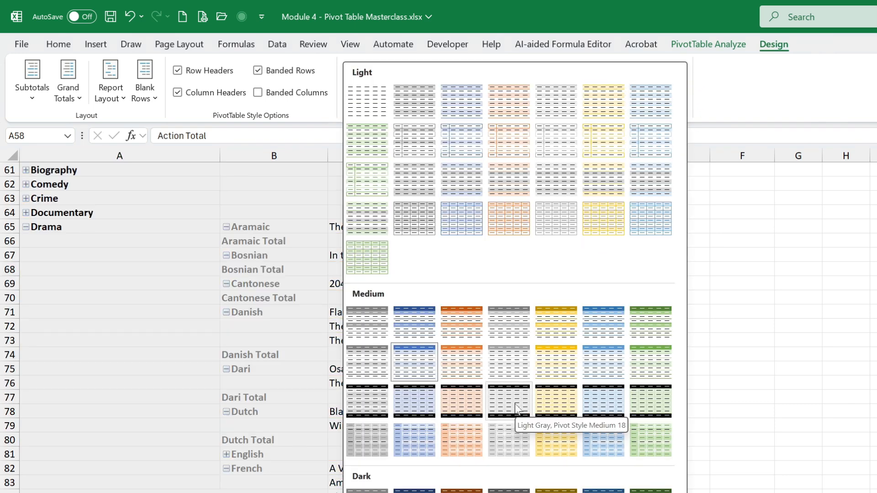
left_click(508, 402)
scroll(313, 478, "up", 10)
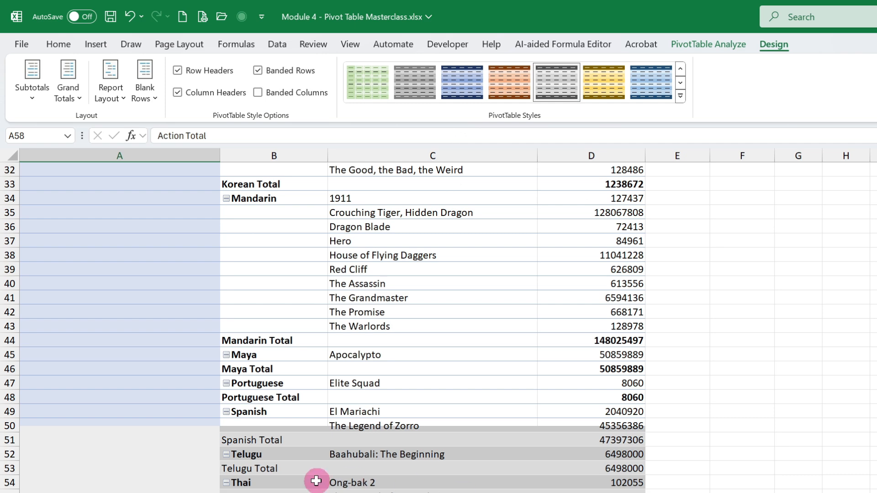
scroll(301, 485, "up", 8)
scroll(293, 484, "up", 2)
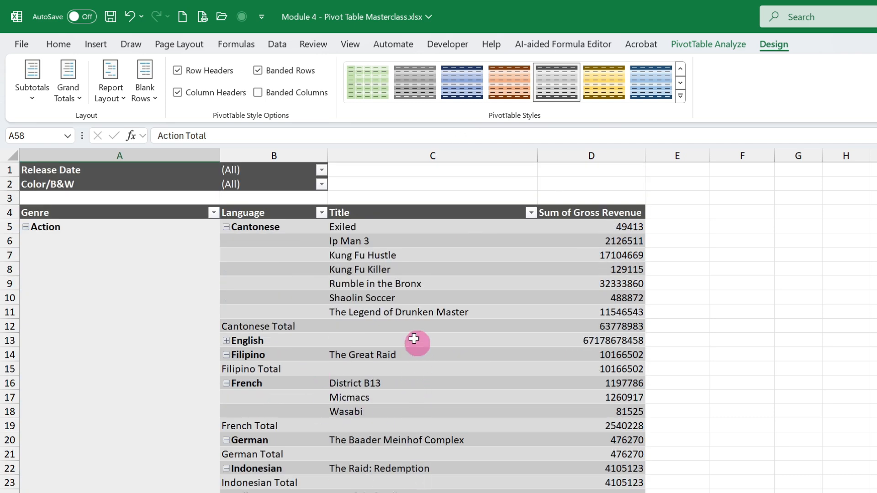
left_click(392, 312)
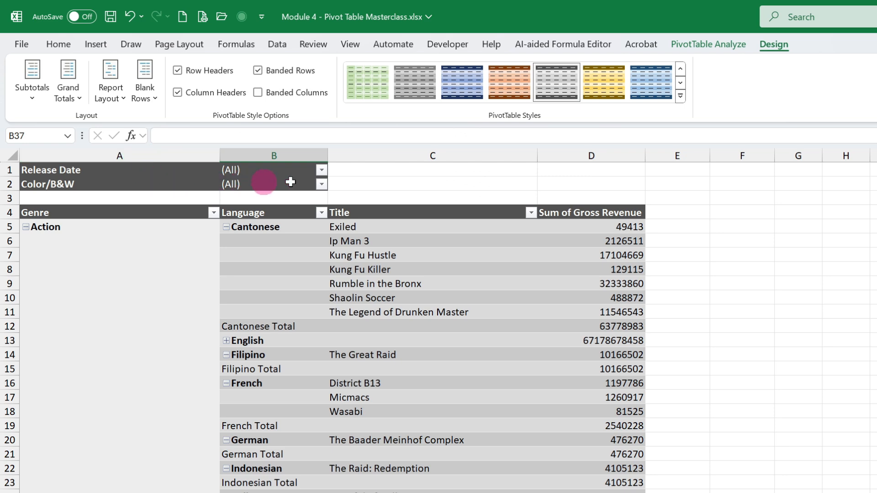
Step: Apply the dark orange pivot table style and check its banded rows further down the table
left_click(509, 80)
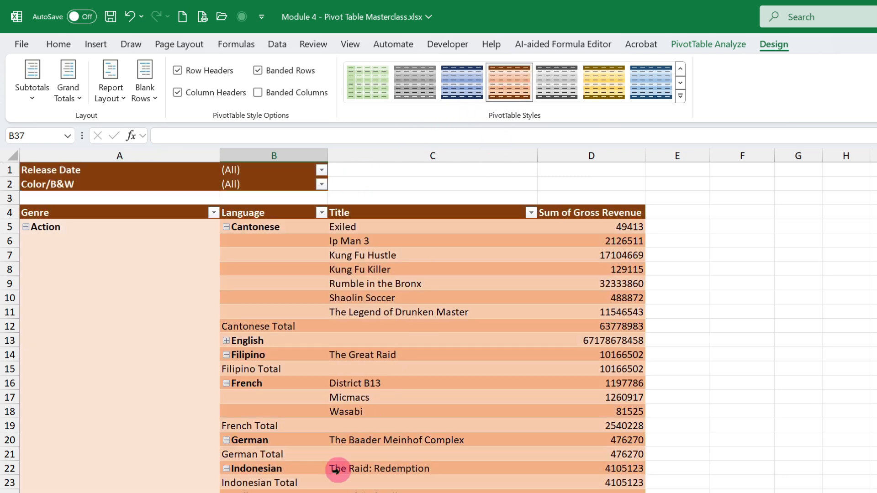
scroll(348, 480, "down", 10)
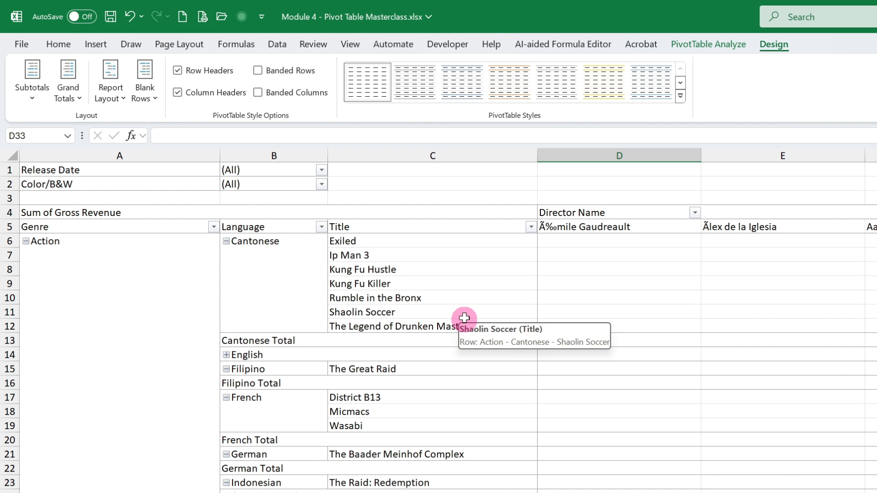
left_click(566, 492)
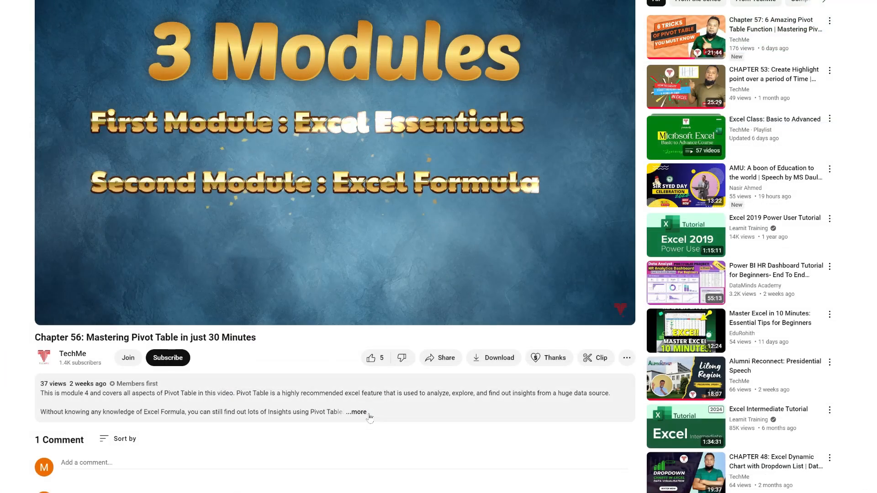
Step: On the YouTube page, like the Chapter 56 pivot table video, subscribe to TechMe, and choose to join with the Love membership at ₹59.00/month
left_click(377, 361)
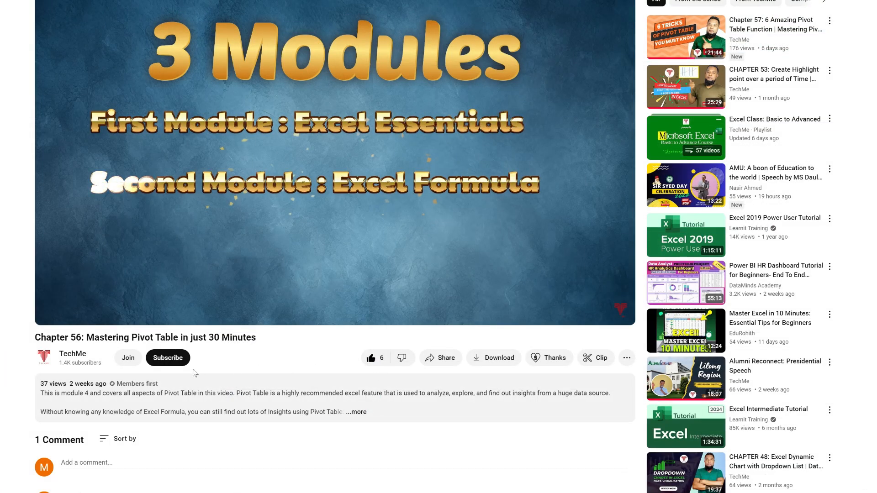
left_click(172, 362)
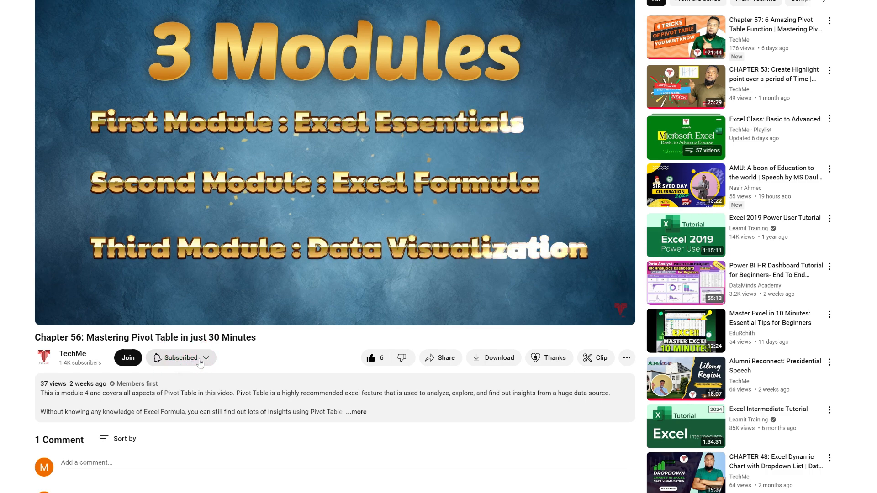
left_click(128, 359)
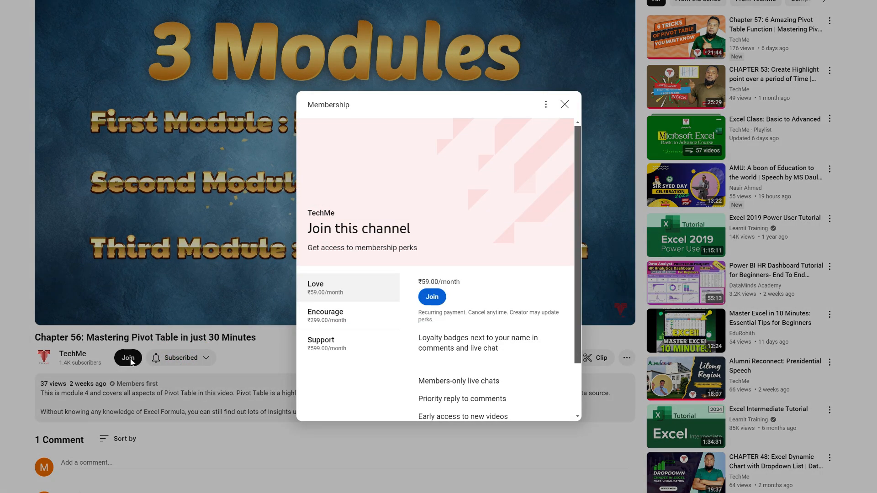
left_click(431, 299)
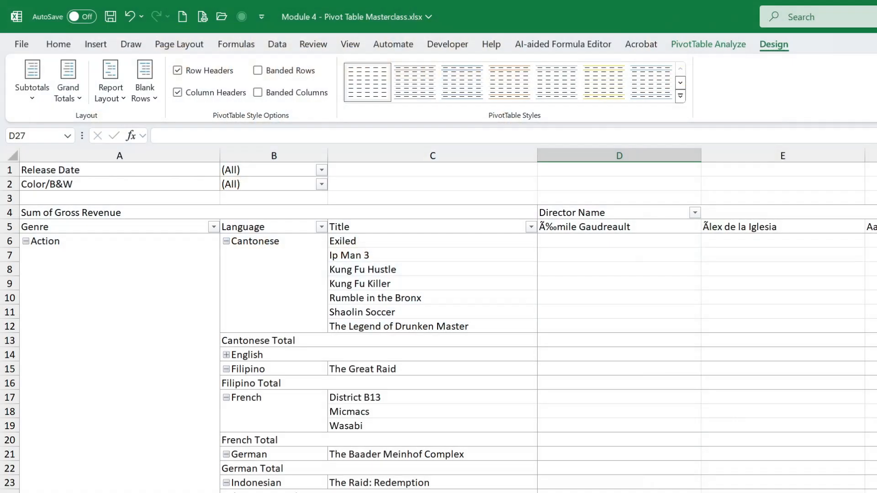